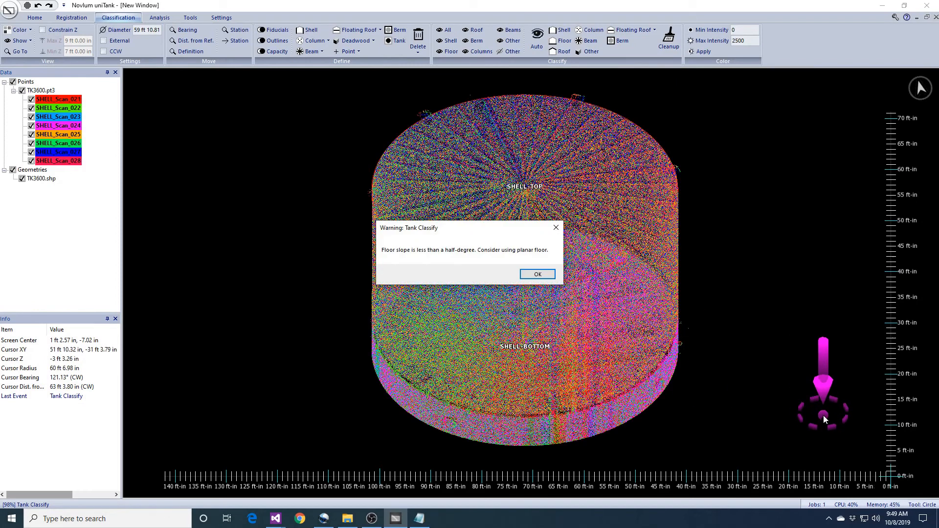
Close the floor slope warning and constrain the displayed points to heights between 7 ft and 9 ft.
{"action": "key", "text": "Return"}
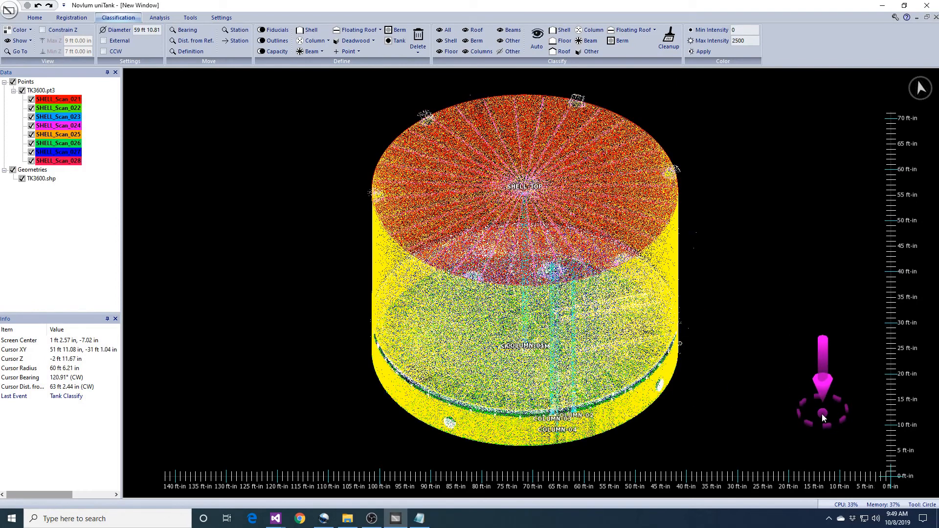
{"action": "left_click", "coordinate": [74, 30]}
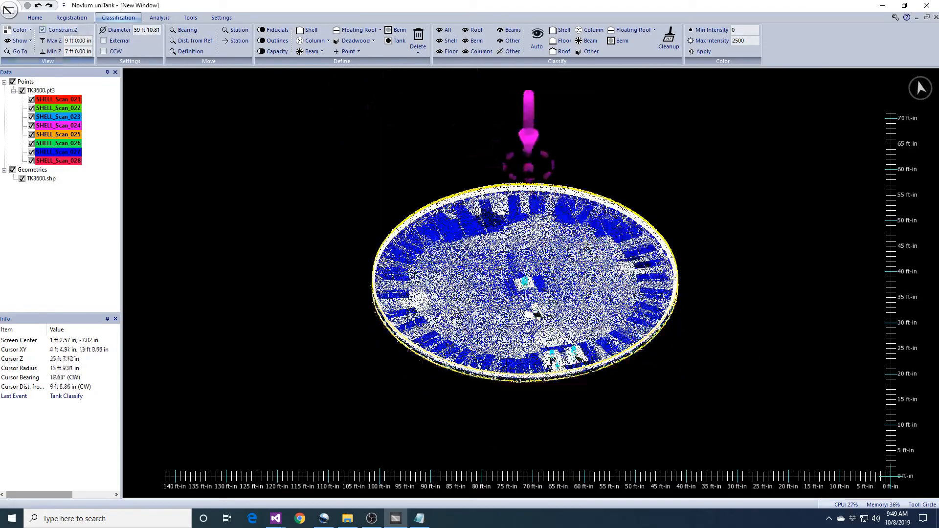
{"action": "scroll", "coordinate": [737, 351], "scroll_direction": "up", "scroll_amount": 2}
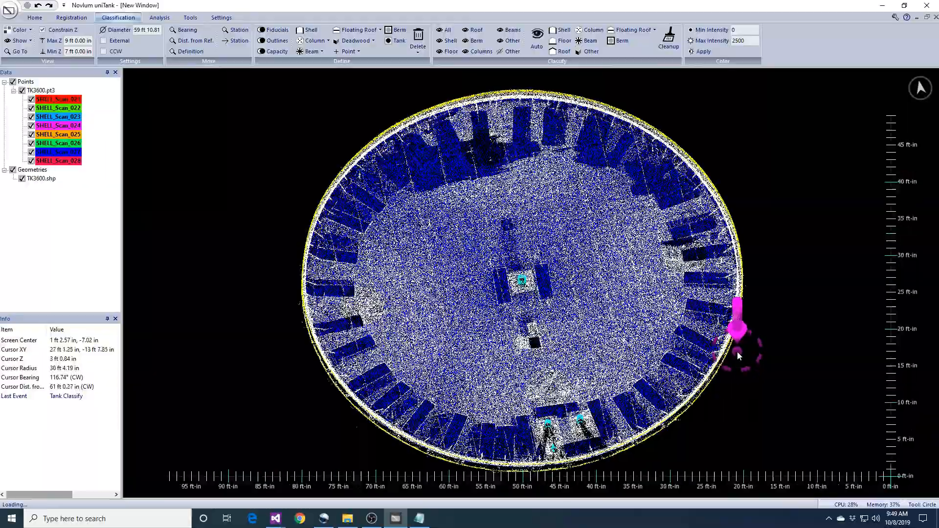
Hide the scans SHELL_Scan_021 through SHELL_Scan_024 so only the remaining four scans show the tank's constrained slice.
{"action": "middle_click_drag", "start_coordinate": [793, 344], "coordinate": [706, 327]}
{"action": "left_click", "coordinate": [32, 125]}
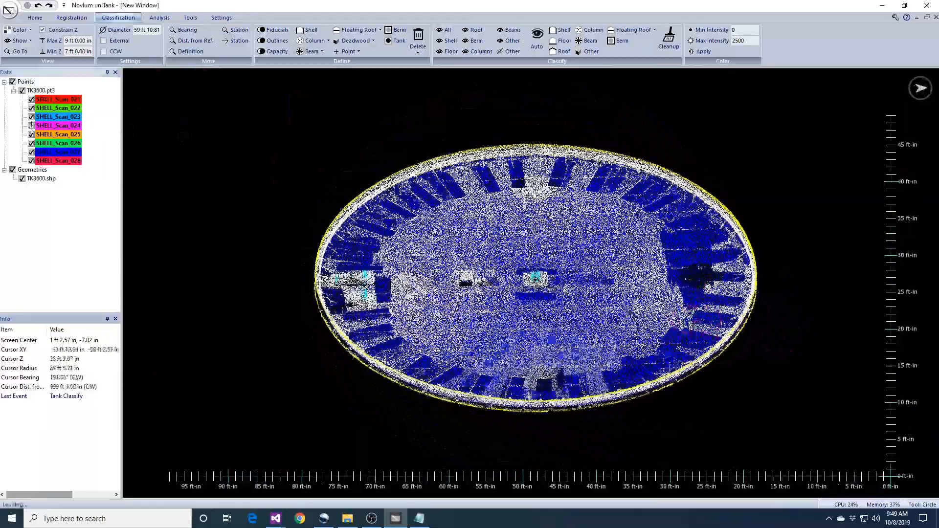
{"action": "left_click", "coordinate": [31, 117]}
{"action": "left_click", "coordinate": [32, 108]}
{"action": "left_click", "coordinate": [31, 100]}
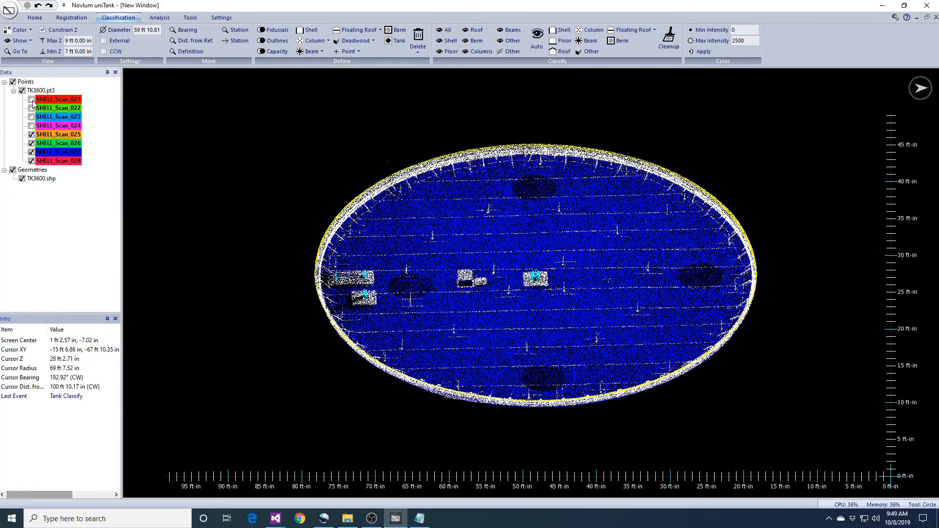
{"action": "middle_click_drag", "start_coordinate": [834, 289], "coordinate": [652, 304]}
{"action": "scroll", "coordinate": [742, 320], "scroll_direction": "up", "scroll_amount": 3}
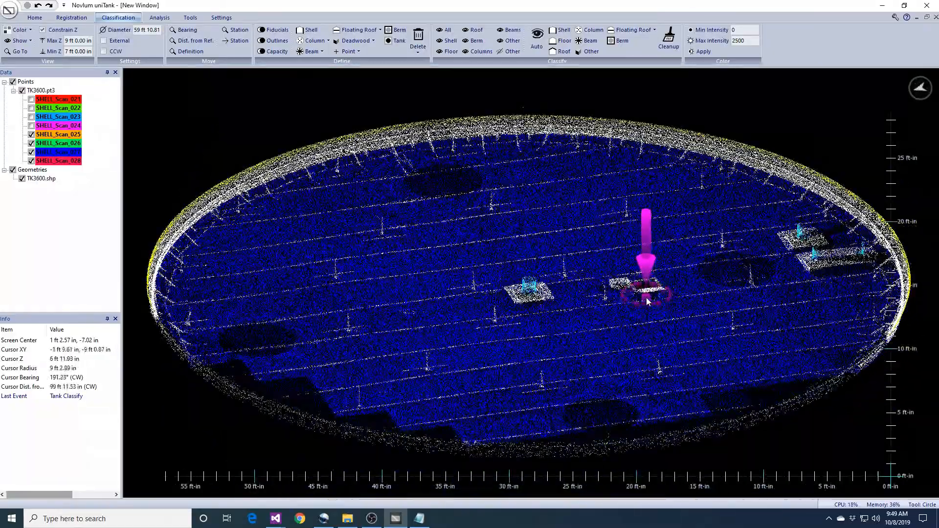
Display only the shell points of all eight scans, with the height range set to 6 ft minimum and 10 ft maximum.
{"action": "left_click", "coordinate": [446, 42]}
{"action": "middle_click_drag", "start_coordinate": [546, 288], "coordinate": [540, 248]}
{"action": "middle_click_drag", "start_coordinate": [352, 222], "coordinate": [420, 221]}
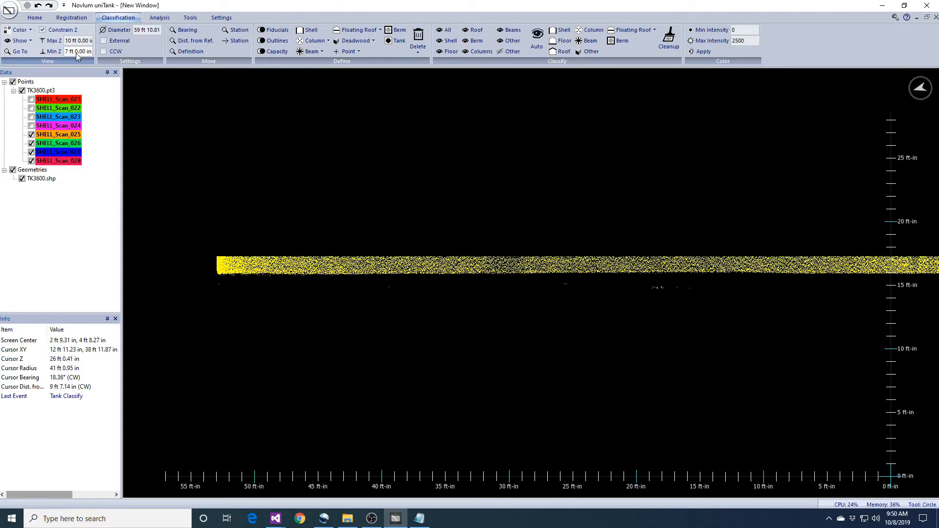
{"action": "right_click", "coordinate": [37, 90]}
{"action": "left_click", "coordinate": [47, 96]}
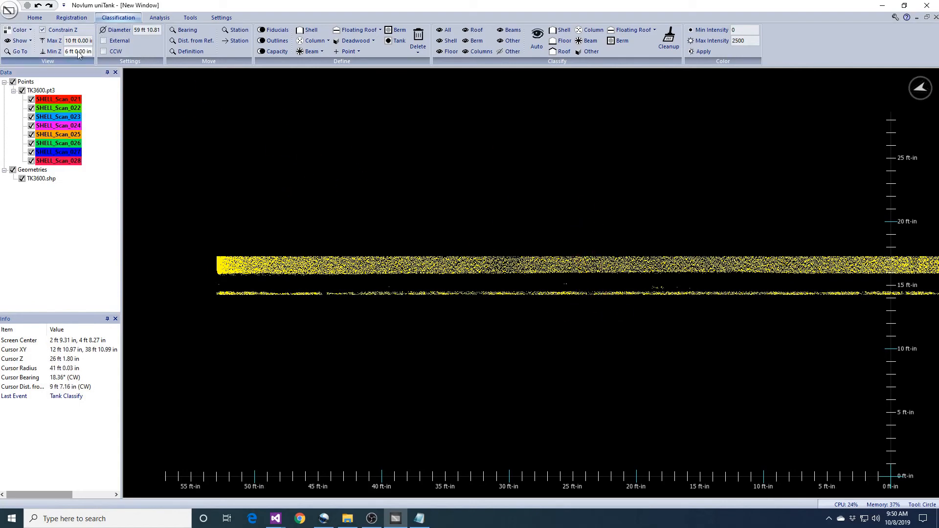
Turn on the view center marker and read the Z offset at the upper and lower edges of the shell gap.
{"action": "middle_click_drag", "start_coordinate": [297, 361], "coordinate": [490, 363]}
{"action": "scroll", "coordinate": [490, 362], "scroll_direction": "up", "scroll_amount": 5}
{"action": "middle_click_drag", "start_coordinate": [251, 333], "coordinate": [630, 356]}
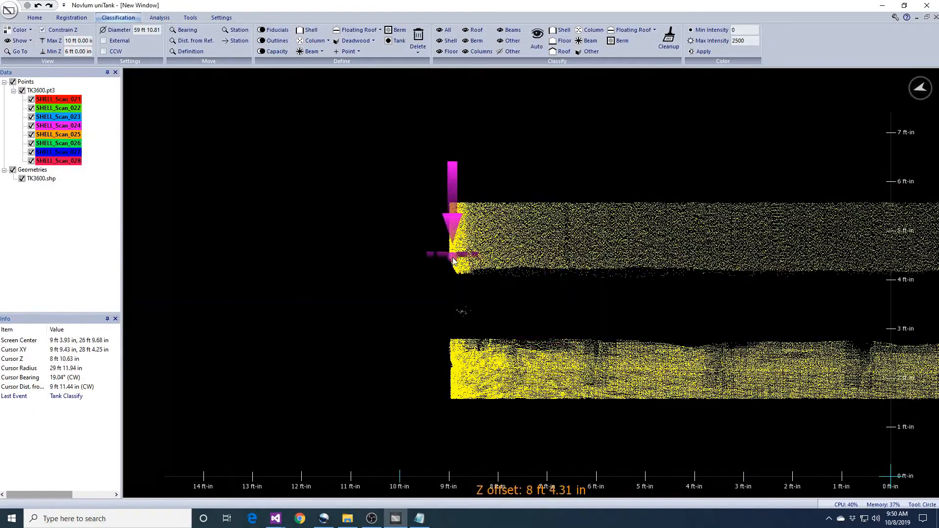
{"action": "middle_click_drag", "start_coordinate": [453, 262], "coordinate": [482, 289]}
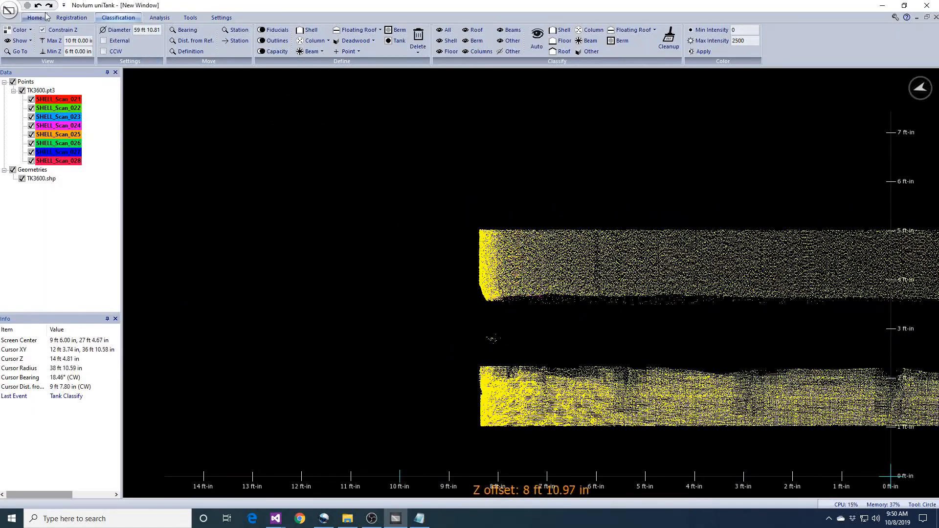
{"action": "left_click", "coordinate": [40, 19]}
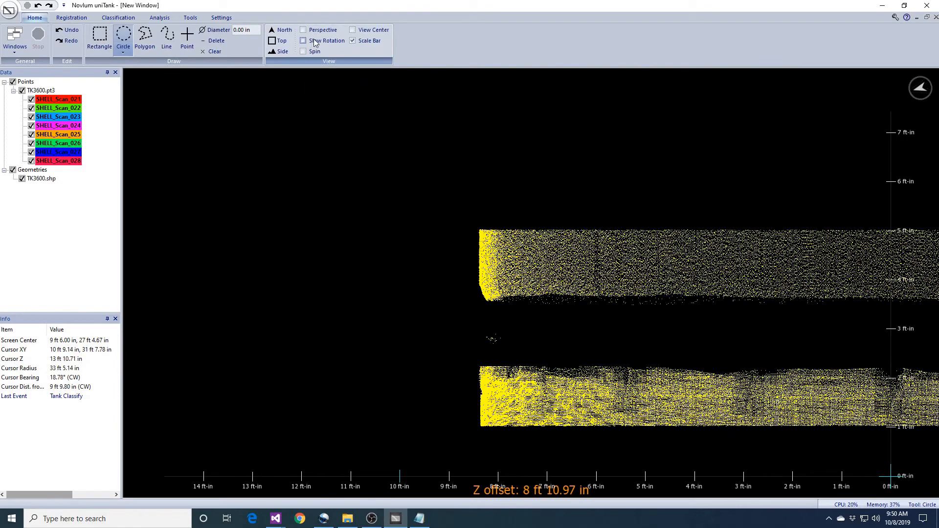
{"action": "left_click", "coordinate": [362, 30]}
{"action": "scroll", "coordinate": [683, 310], "scroll_direction": "up", "scroll_amount": 3}
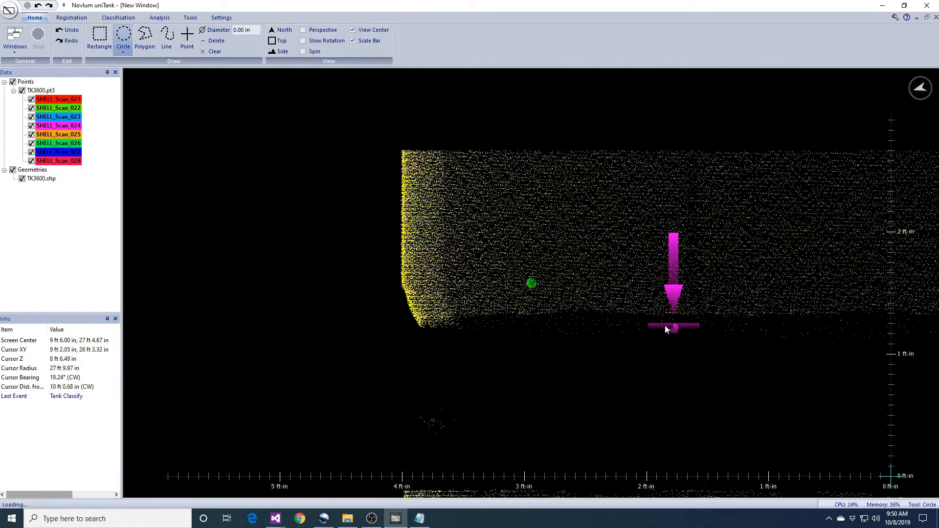
{"action": "middle_click_drag", "start_coordinate": [700, 317], "coordinate": [706, 323]}
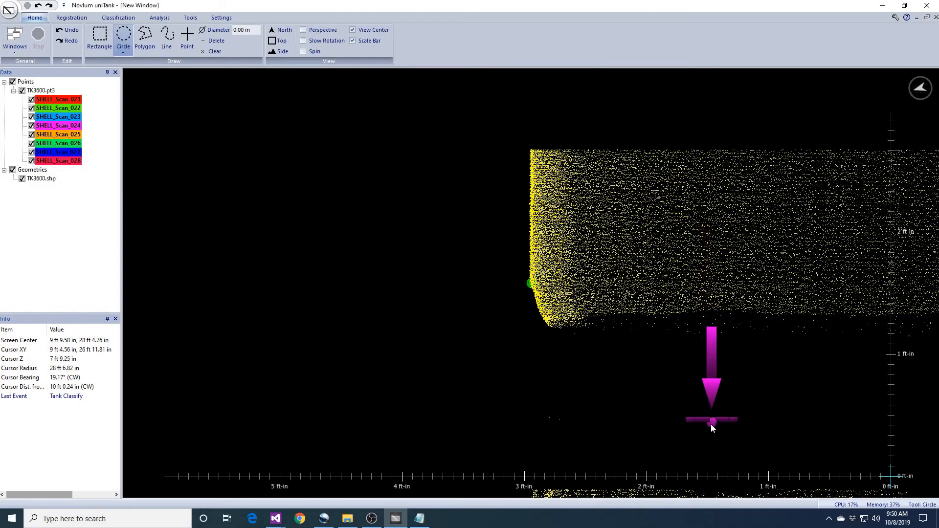
{"action": "mouse_move", "coordinate": [713, 437]}
{"action": "middle_mouse_down"}
{"action": "mouse_move", "coordinate": [709, 335]}
{"action": "mouse_move", "coordinate": [723, 262]}
{"action": "mouse_move", "coordinate": [712, 229]}
{"action": "middle_mouse_up"}
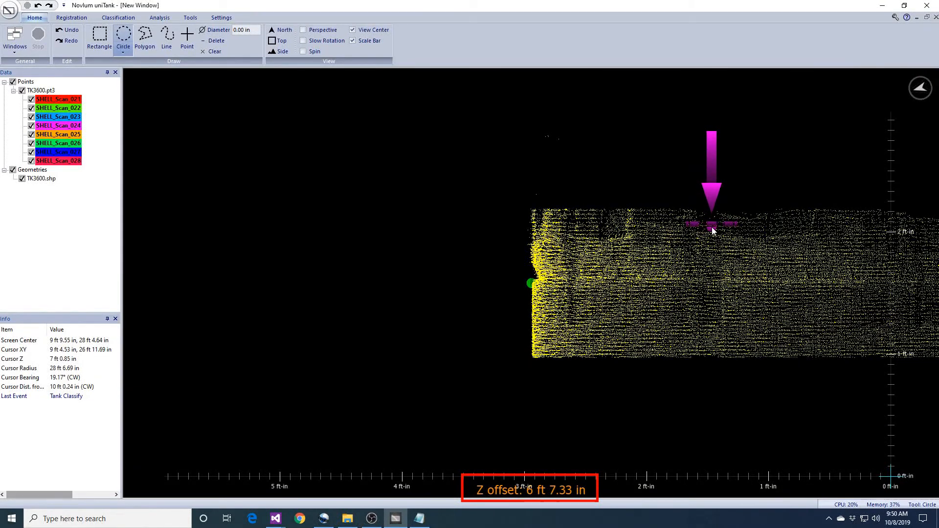
Draw a circle about 63 ft in diameter around the whole shell in plan view.
{"action": "scroll", "coordinate": [705, 261], "scroll_direction": "down", "scroll_amount": 5}
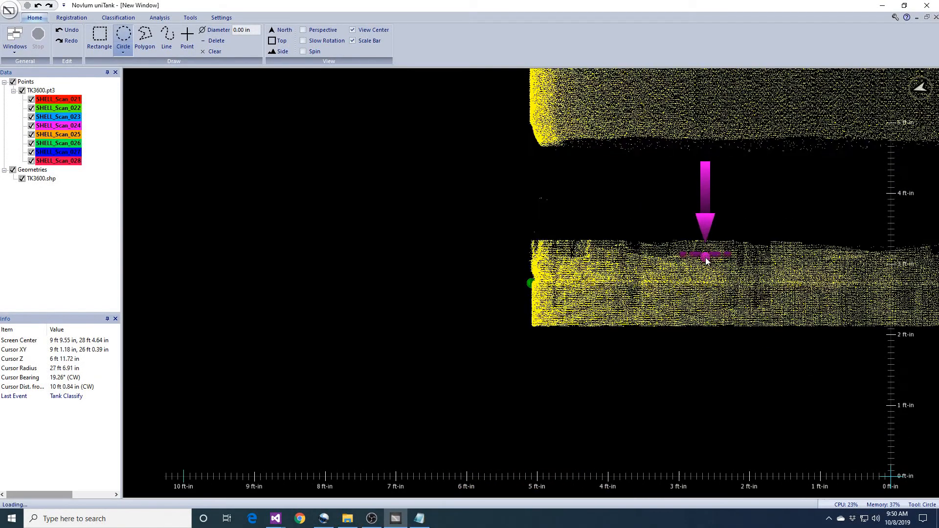
{"action": "scroll", "coordinate": [655, 255], "scroll_direction": "down", "scroll_amount": 3}
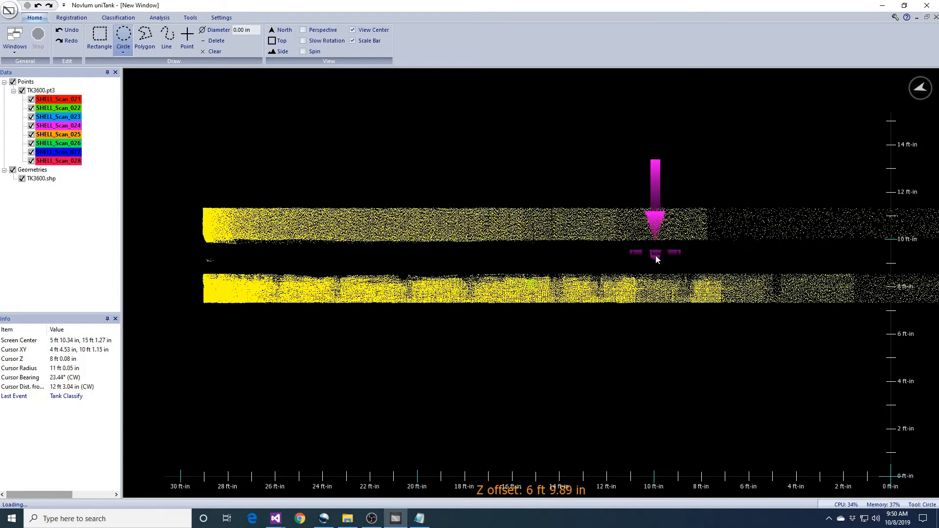
{"action": "middle_click_drag", "start_coordinate": [608, 252], "coordinate": [598, 278]}
{"action": "right_click_drag", "start_coordinate": [620, 280], "coordinate": [597, 278]}
{"action": "middle_click_drag", "start_coordinate": [597, 278], "coordinate": [602, 364]}
{"action": "scroll", "coordinate": [431, 253], "scroll_direction": "down", "scroll_amount": 3}
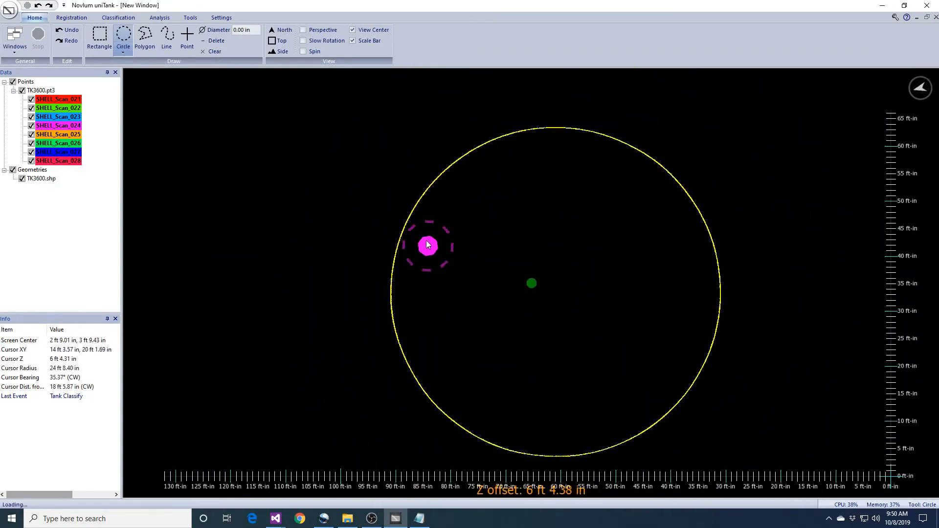
{"action": "left_click_drag", "start_coordinate": [415, 201], "coordinate": [700, 390]}
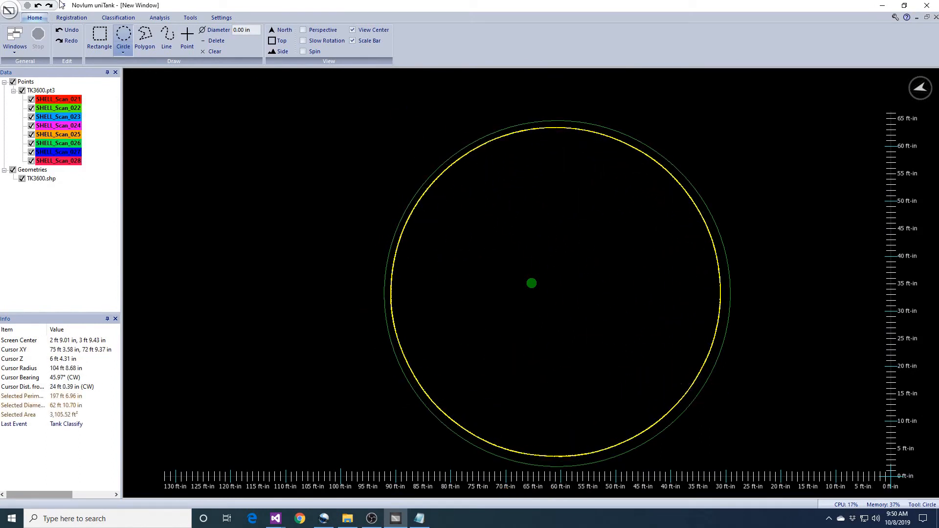
Classify the visible points inside the circle as Other for all scans, with the maximum Z set to 9 ft.
{"action": "left_click", "coordinate": [71, 18]}
{"action": "left_click", "coordinate": [112, 19]}
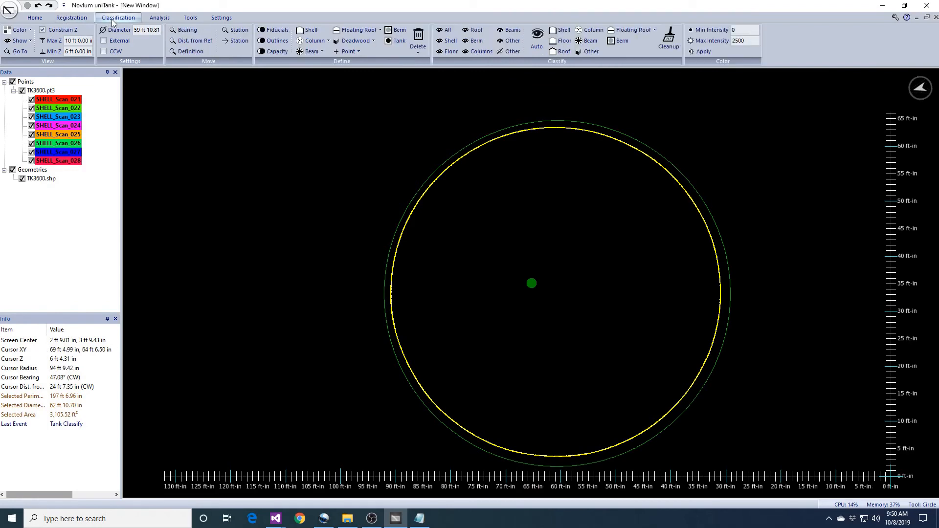
{"action": "left_click", "coordinate": [591, 50]}
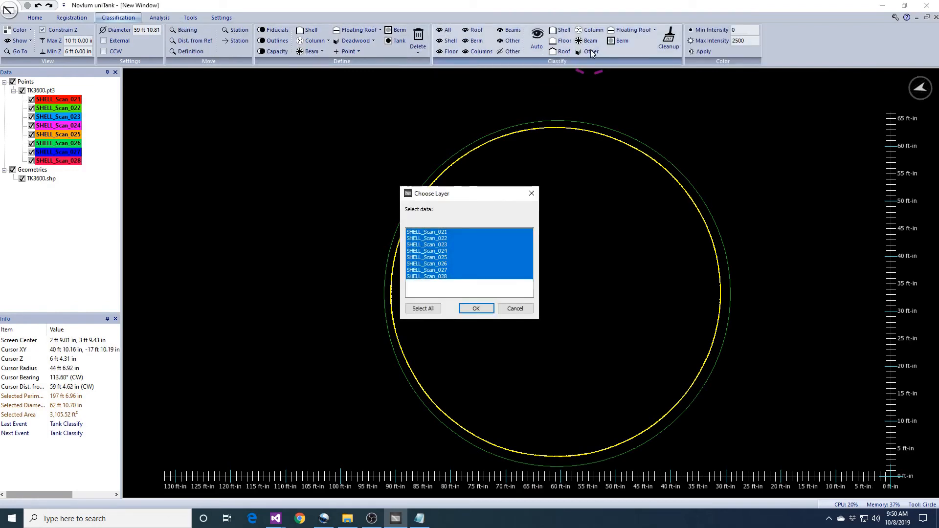
{"action": "key", "text": "Return"}
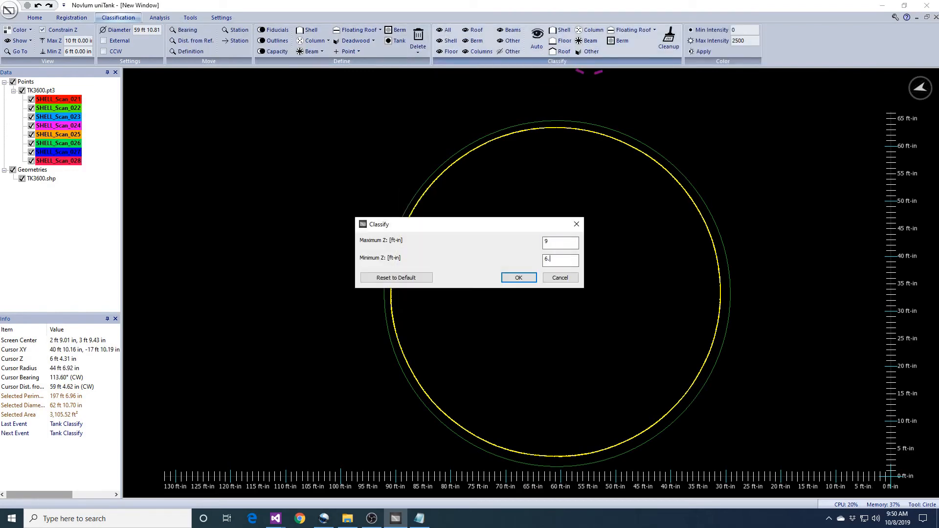
{"action": "key", "text": "Return"}
Turn off the height constraint and inspect the points classified as Other around the tank shell.
{"action": "middle_click_drag", "start_coordinate": [758, 383], "coordinate": [753, 313]}
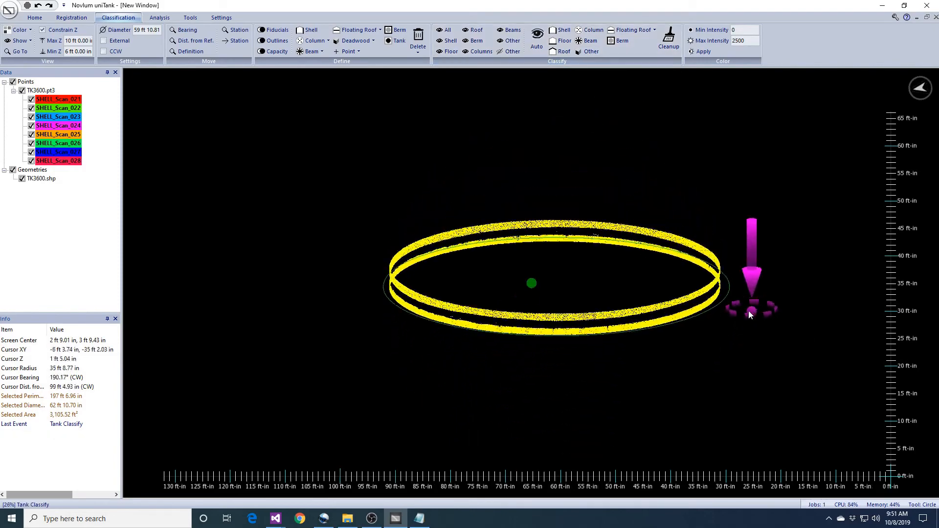
{"action": "left_click", "coordinate": [61, 30]}
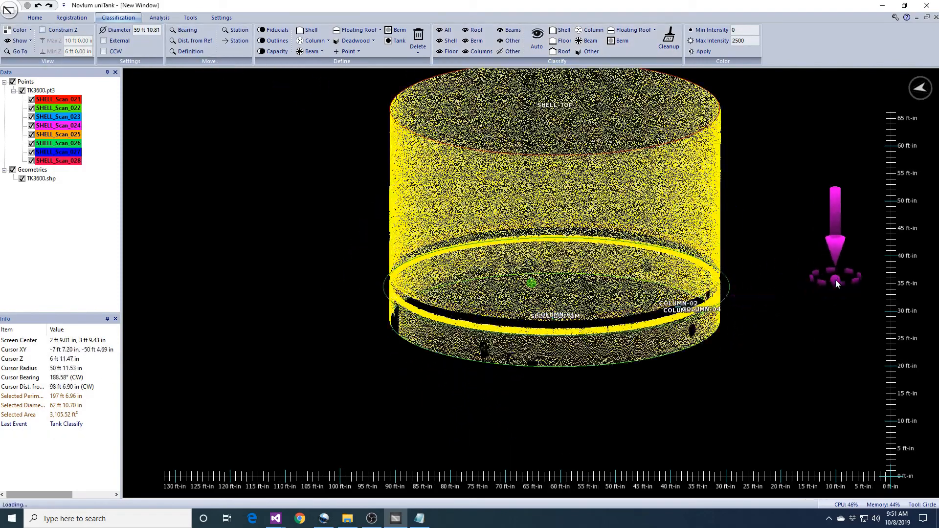
{"action": "scroll", "coordinate": [836, 281], "scroll_direction": "up", "scroll_amount": 2}
{"action": "middle_click_drag", "start_coordinate": [835, 279], "coordinate": [852, 239]}
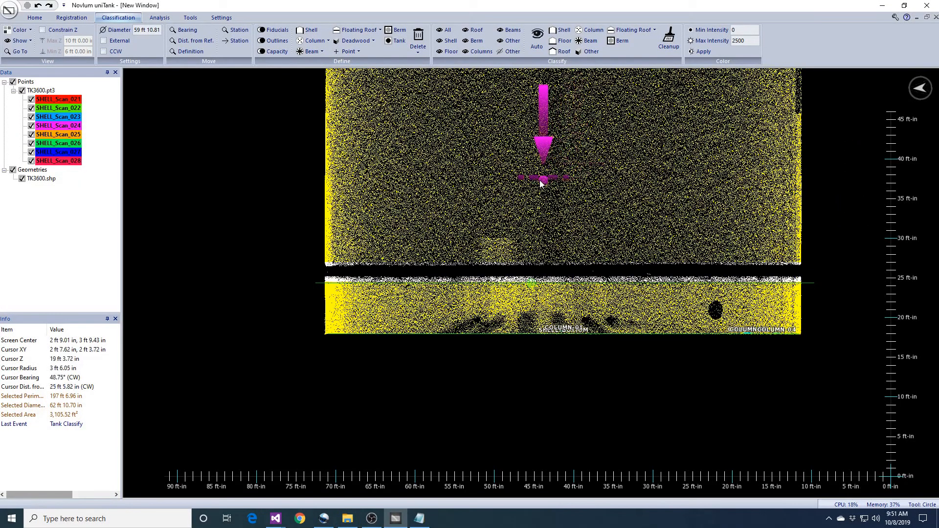
{"action": "middle_click_drag", "start_coordinate": [546, 179], "coordinate": [522, 206]}
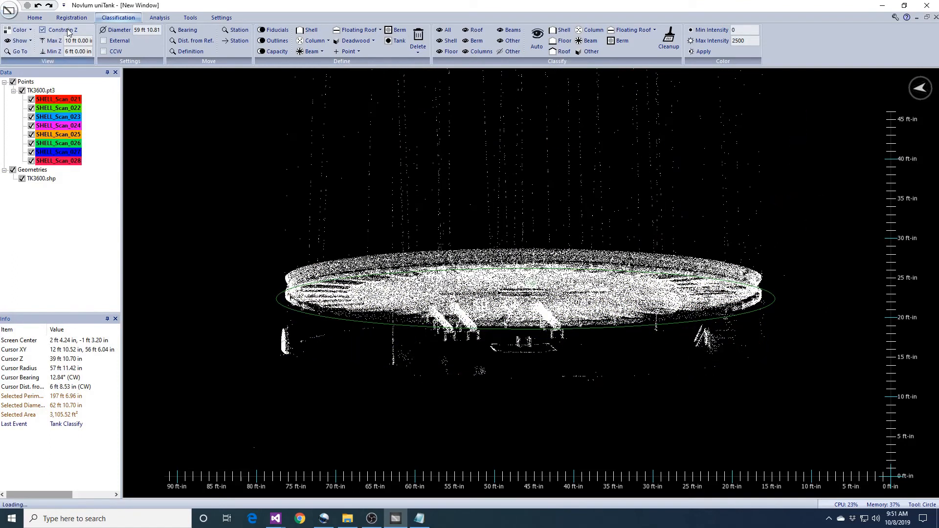
Constrain the heights to 6 ft to 10 ft again and examine the side profile of the Other points at the tank's edge.
{"action": "left_click", "coordinate": [42, 30]}
{"action": "mouse_move", "coordinate": [511, 194]}
{"action": "middle_mouse_down"}
{"action": "mouse_move", "coordinate": [517, 266]}
{"action": "mouse_move", "coordinate": [512, 179]}
{"action": "middle_mouse_up"}
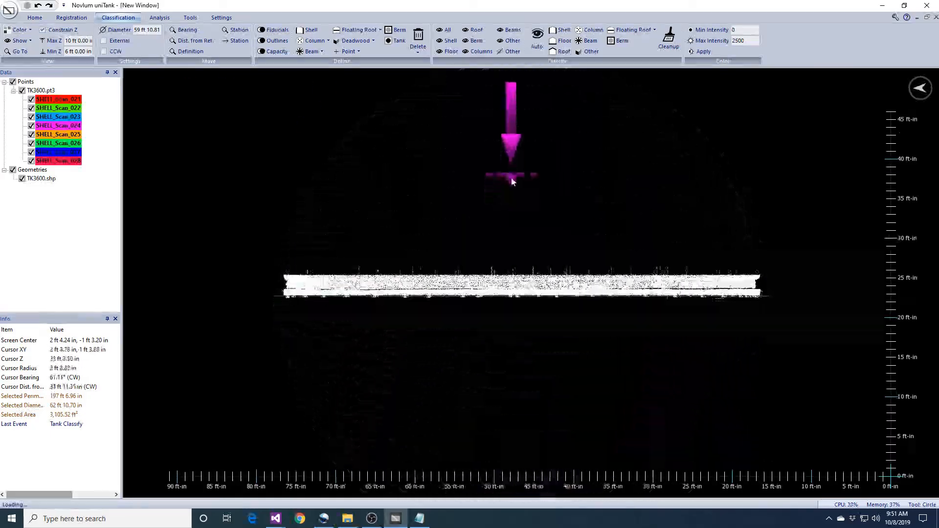
{"action": "scroll", "coordinate": [560, 261], "scroll_direction": "up", "scroll_amount": 5}
{"action": "middle_click_drag", "start_coordinate": [268, 287], "coordinate": [540, 304]}
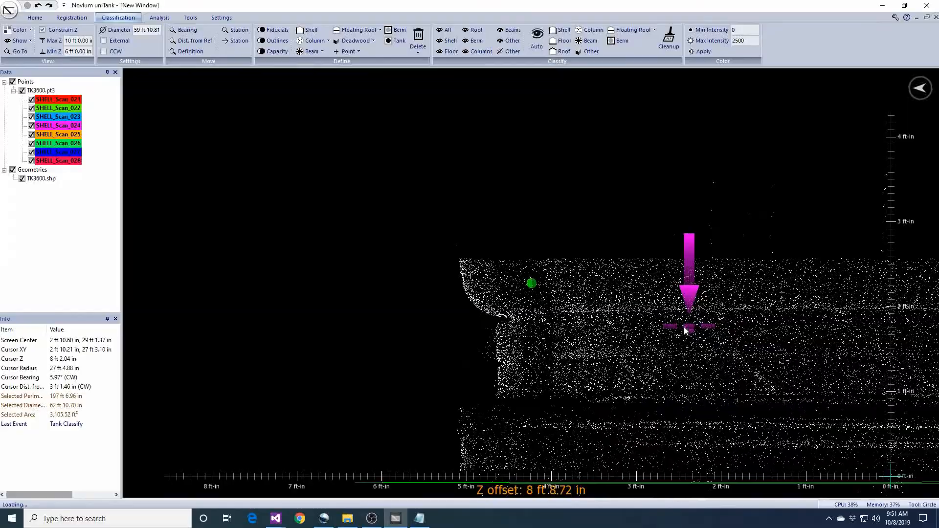
{"action": "scroll", "coordinate": [677, 274], "scroll_direction": "up", "scroll_amount": 4}
{"action": "scroll", "coordinate": [657, 302], "scroll_direction": "up", "scroll_amount": 4}
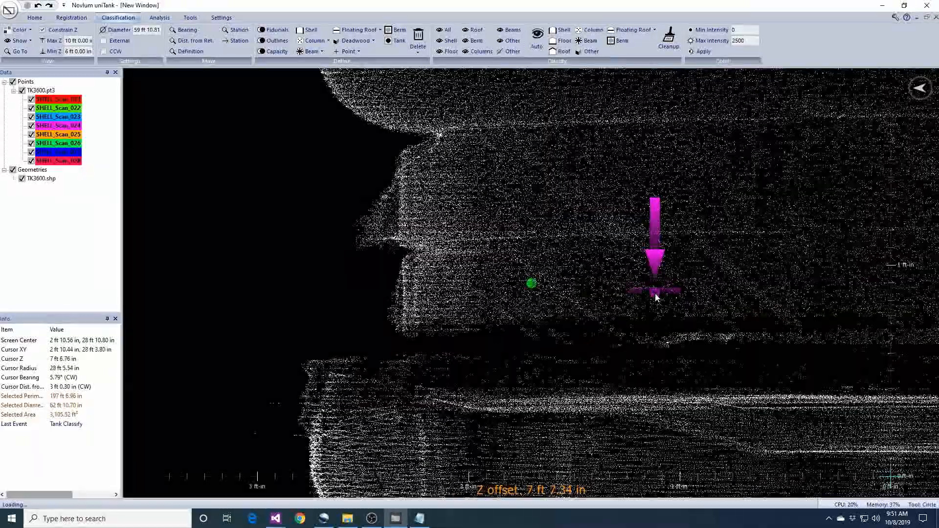
{"action": "scroll", "coordinate": [658, 293], "scroll_direction": "up", "scroll_amount": 2}
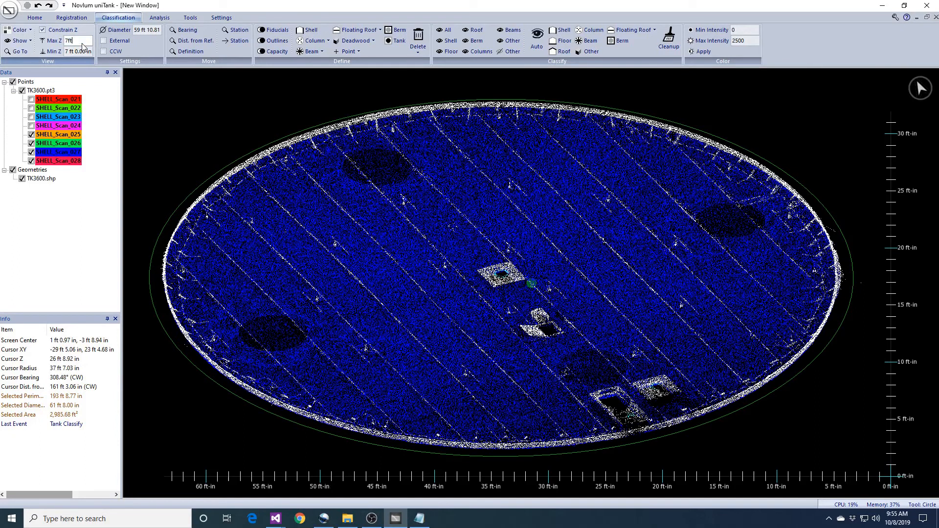
Set the maximum Z to 7 ft 2 in and move the 2 in slice up to the range 8 ft to 8 ft 2 in.
{"action": "type", "text": "n"}
{"action": "key", "text": "Return"}
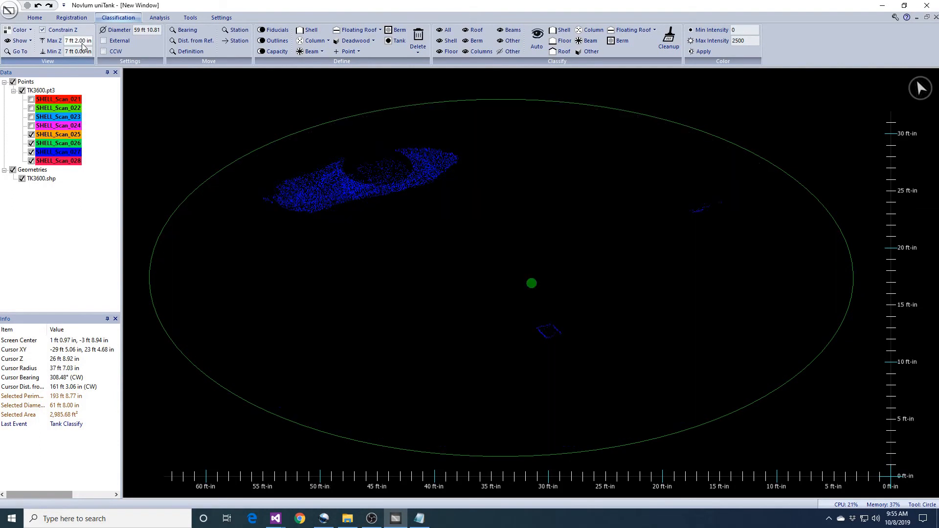
{"action": "key", "text": "Page_Up"}
{"action": "key", "text": "Page_Up"}
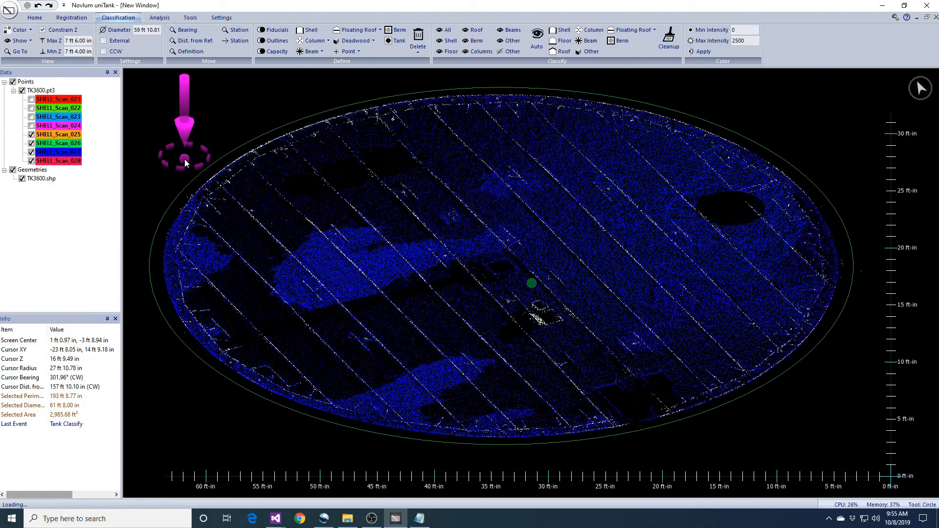
{"action": "key", "text": "Page_Up"}
{"action": "key", "text": "Page_Up"}
{"action": "key", "text": "Page_Up"}
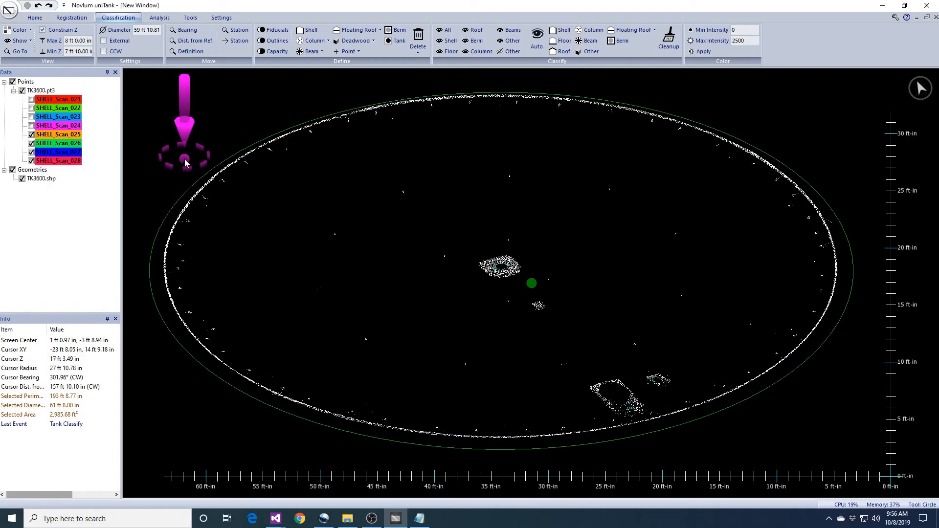
{"action": "key", "text": "Page_Up"}
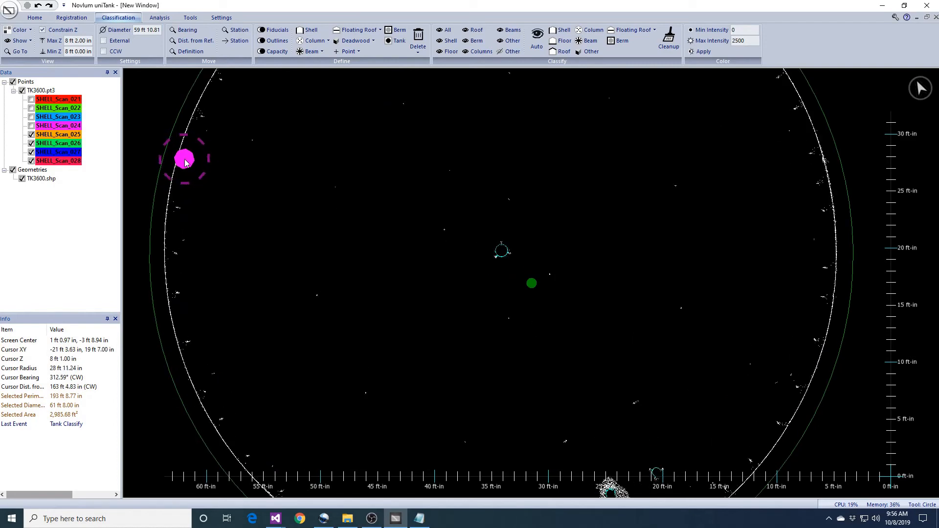
Classify the visible points inside the circle as Floating Roof Rim for all scans.
{"action": "mouse_move", "coordinate": [498, 354]}
{"action": "middle_mouse_down"}
{"action": "mouse_move", "coordinate": [490, 295]}
{"action": "mouse_move", "coordinate": [498, 266]}
{"action": "mouse_move", "coordinate": [494, 373]}
{"action": "middle_mouse_up"}
{"action": "scroll", "coordinate": [493, 372], "scroll_direction": "down", "scroll_amount": 2}
{"action": "middle_click_drag", "start_coordinate": [474, 283], "coordinate": [476, 305]}
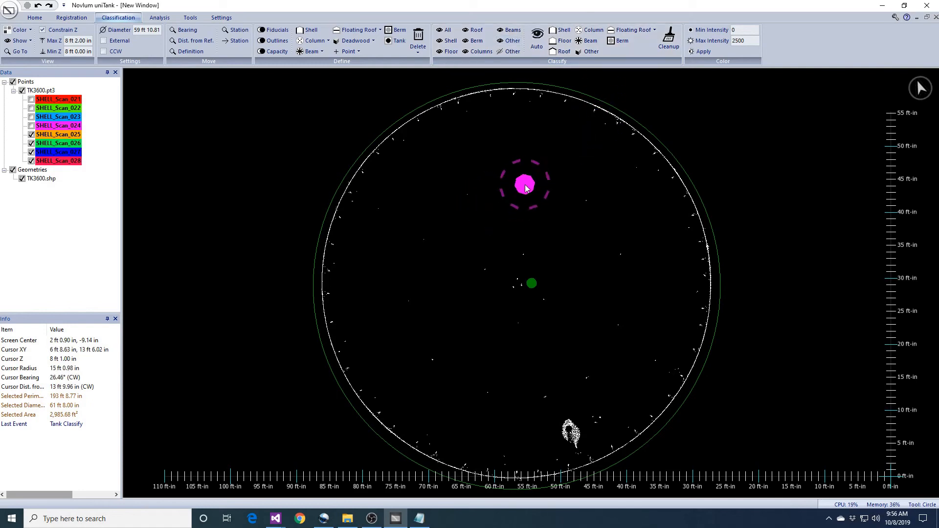
{"action": "left_click", "coordinate": [655, 32]}
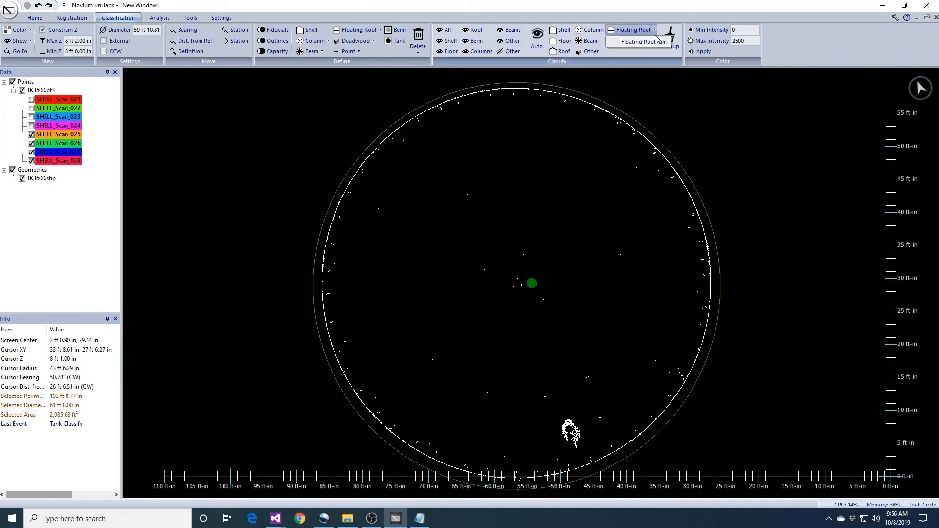
{"action": "left_click", "coordinate": [650, 42]}
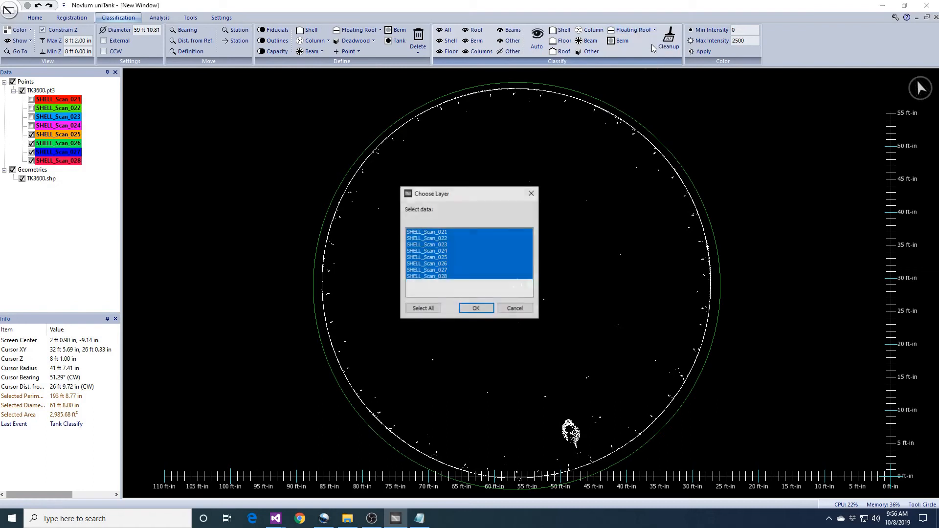
{"action": "left_click", "coordinate": [484, 311]}
{"action": "left_click", "coordinate": [520, 281]}
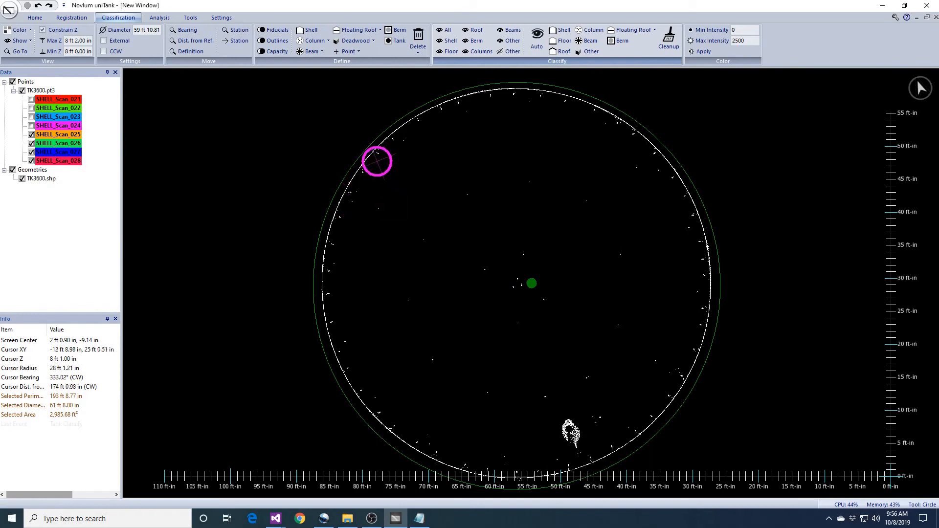
Draw a circle about 57 ft 9 in in diameter just inside the rim and classify its points as Other for all scans.
{"action": "left_click_drag", "start_coordinate": [378, 152], "coordinate": [654, 415]}
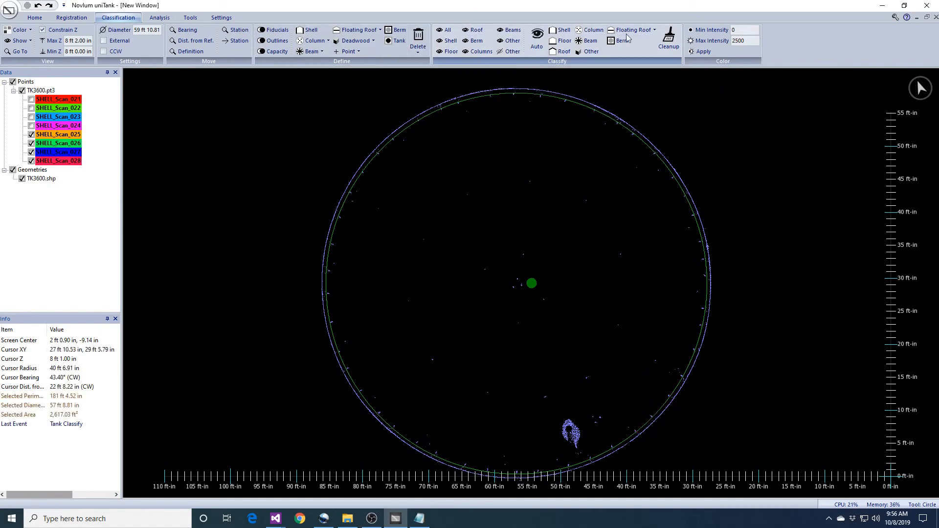
{"action": "left_click", "coordinate": [592, 52]}
{"action": "key", "text": "Return"}
{"action": "key", "text": "Return"}
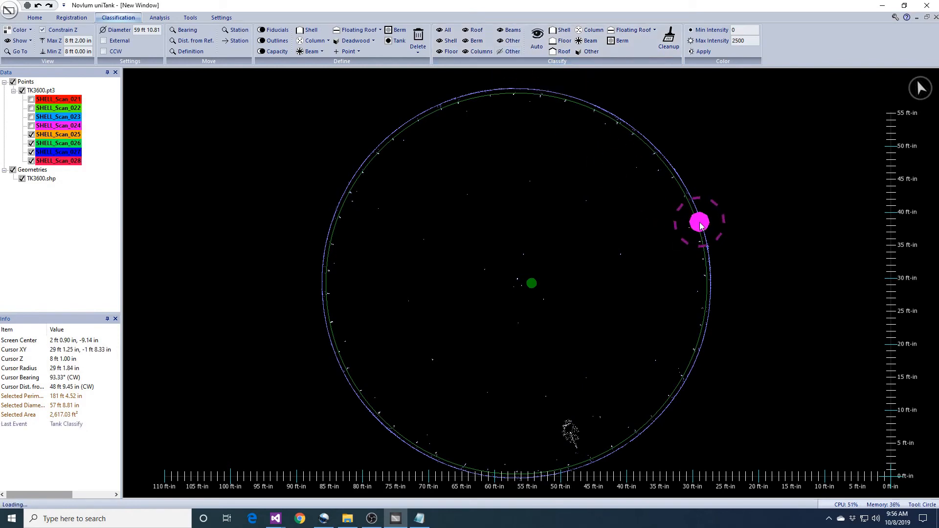
Draw a circle about 63 ft 3 in in diameter around the rim and clean up its classification, cutting off everything Inside at a 1 in threshold.
{"action": "left_click_drag", "start_coordinate": [349, 167], "coordinate": [692, 405]}
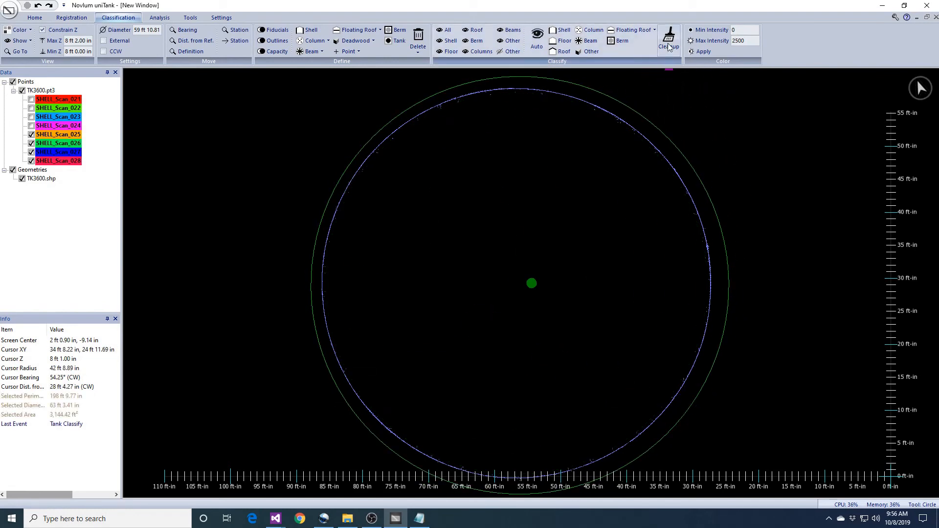
{"action": "left_click", "coordinate": [669, 44]}
{"action": "left_click", "coordinate": [487, 308]}
{"action": "left_click", "coordinate": [486, 278]}
{"action": "left_click", "coordinate": [529, 259]}
{"action": "left_click", "coordinate": [530, 279]}
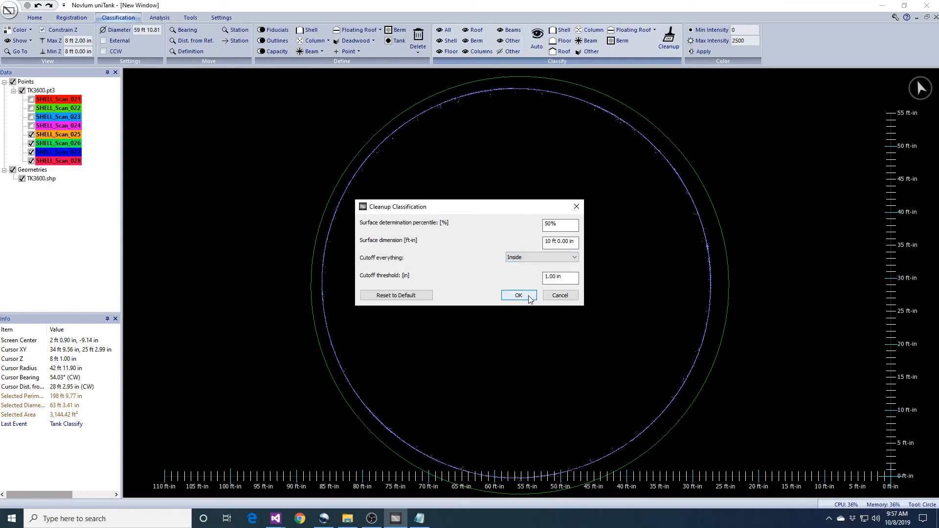
{"action": "left_click", "coordinate": [518, 295]}
{"action": "left_click", "coordinate": [518, 277]}
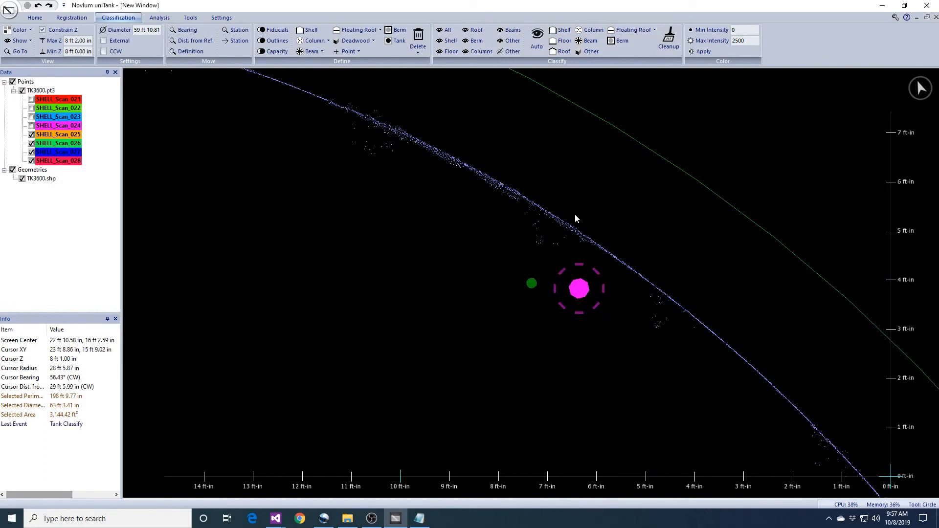
Hide the points classified as Other and define the floating roof outline from the rim points.
{"action": "left_click", "coordinate": [512, 52]}
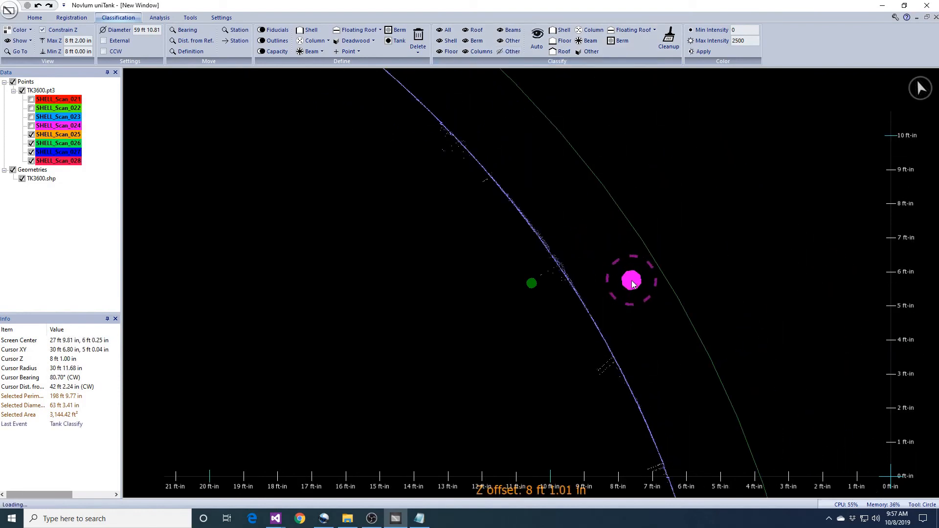
{"action": "scroll", "coordinate": [632, 284], "scroll_direction": "down", "scroll_amount": 5}
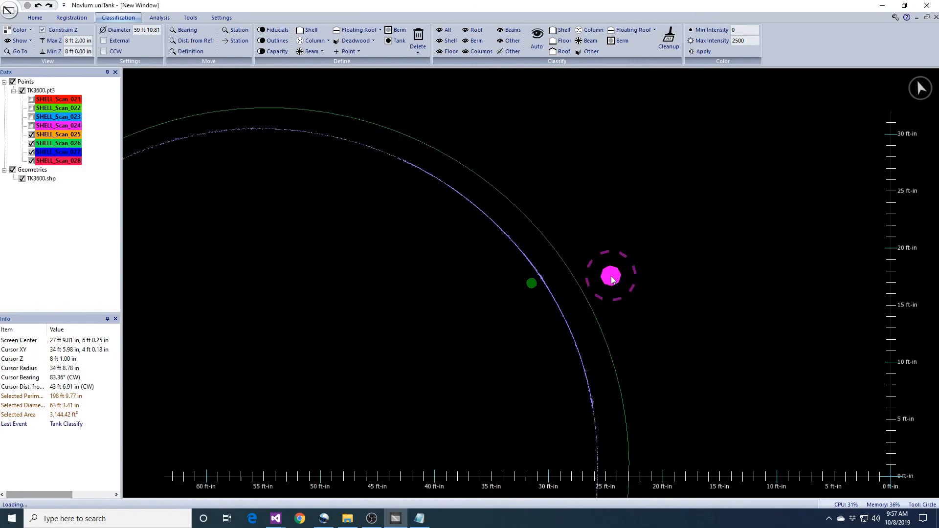
{"action": "left_click", "coordinate": [381, 30]}
{"action": "left_click", "coordinate": [376, 42]}
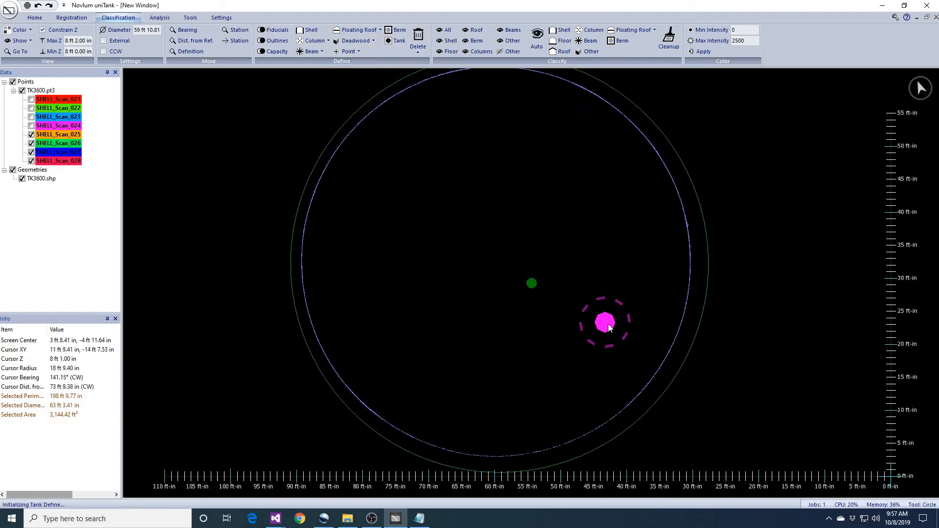
Examine how closely the floating roof outline follows the rim points around the tank.
{"action": "scroll", "coordinate": [511, 291], "scroll_direction": "up", "scroll_amount": 5}
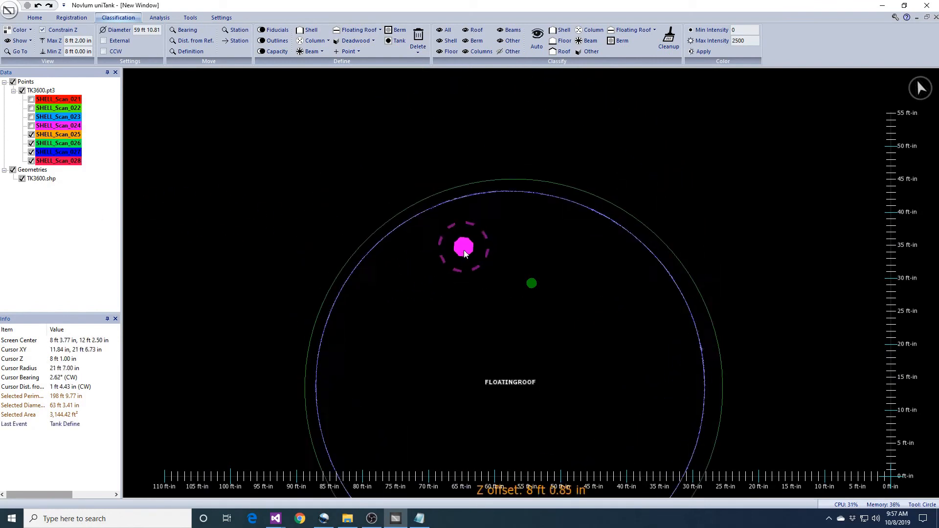
{"action": "scroll", "coordinate": [587, 315], "scroll_direction": "up", "scroll_amount": 4}
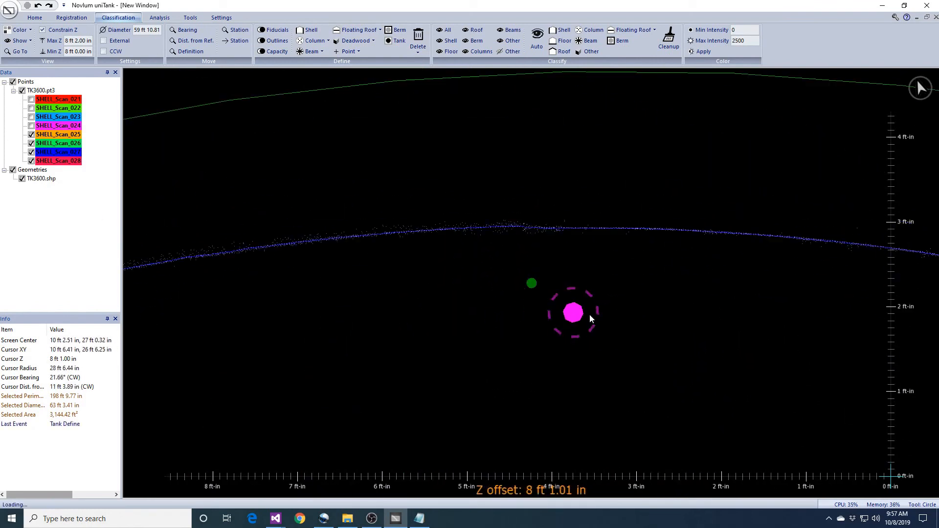
{"action": "middle_click_drag", "start_coordinate": [405, 333], "coordinate": [550, 319]}
{"action": "middle_click_drag", "start_coordinate": [359, 386], "coordinate": [534, 329]}
{"action": "middle_click_drag", "start_coordinate": [336, 426], "coordinate": [487, 368]}
{"action": "mouse_move", "coordinate": [303, 444]}
{"action": "middle_mouse_down"}
{"action": "mouse_move", "coordinate": [442, 367]}
{"action": "mouse_move", "coordinate": [503, 275]}
{"action": "mouse_move", "coordinate": [578, 386]}
{"action": "mouse_move", "coordinate": [631, 382]}
{"action": "middle_mouse_up"}
{"action": "mouse_move", "coordinate": [769, 344]}
{"action": "middle_mouse_down"}
{"action": "mouse_move", "coordinate": [514, 372]}
{"action": "mouse_move", "coordinate": [460, 393]}
{"action": "middle_mouse_up"}
{"action": "middle_click_drag", "start_coordinate": [767, 204], "coordinate": [450, 402]}
{"action": "middle_click_drag", "start_coordinate": [769, 186], "coordinate": [589, 398]}
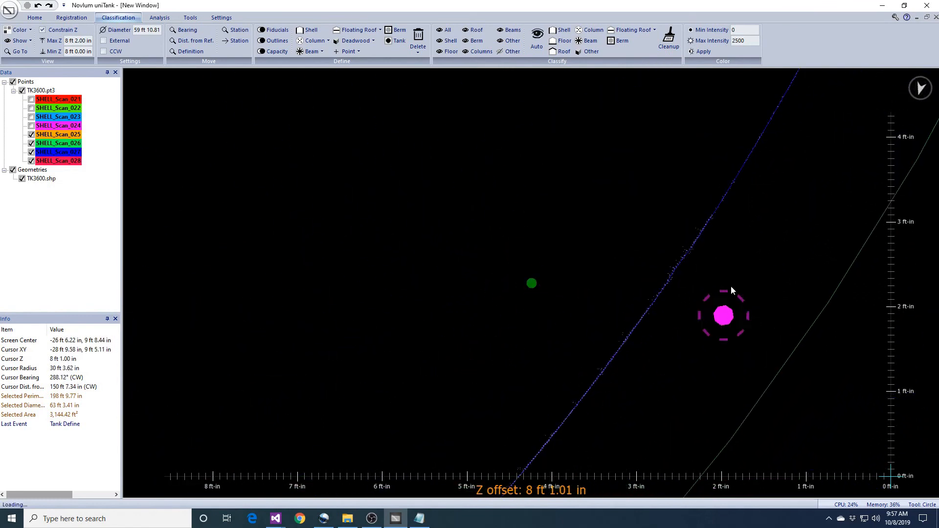
{"action": "middle_click_drag", "start_coordinate": [541, 240], "coordinate": [650, 382]}
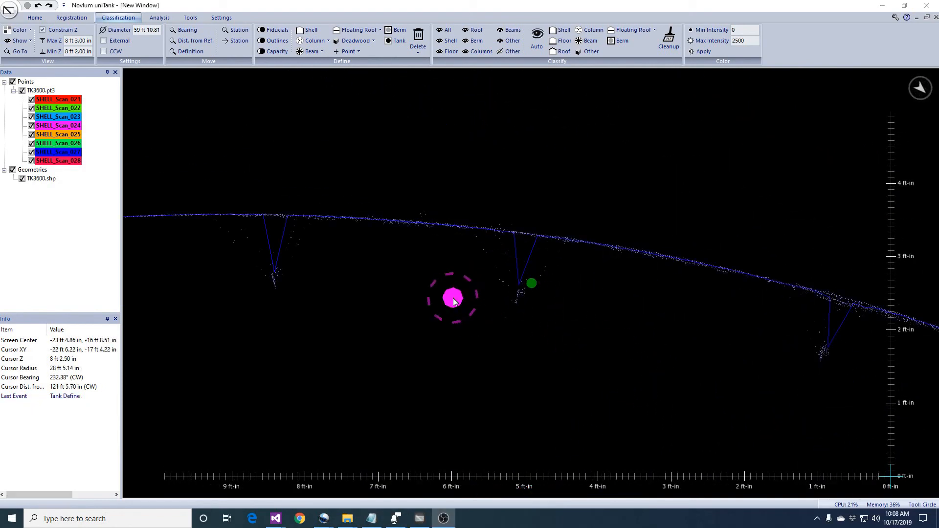
Trace a line about 6 ft 4 in long along the rim past the first two inward spikes and redefine the floating roof there at Z 8 ft 2.50 in.
{"action": "left_click", "coordinate": [454, 299]}
{"action": "key", "text": "l"}
{"action": "left_click", "coordinate": [175, 215]}
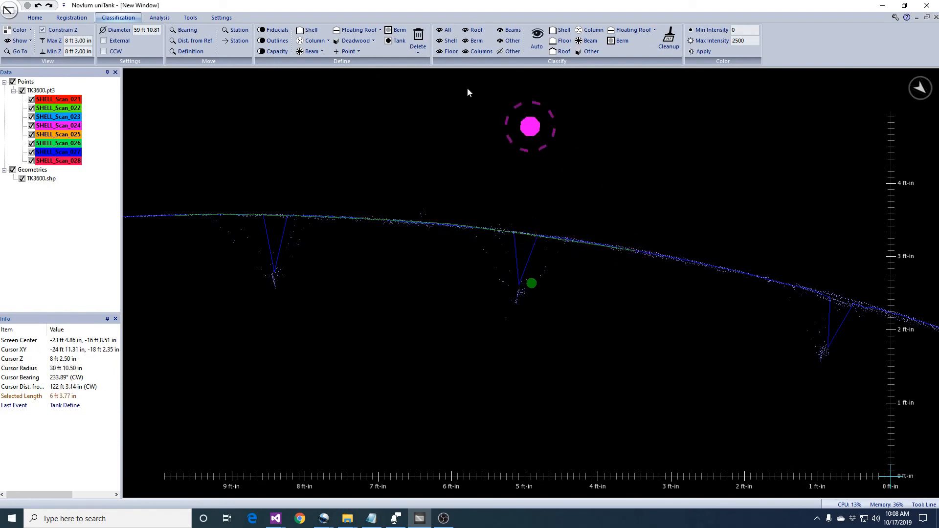
{"action": "left_click", "coordinate": [359, 33]}
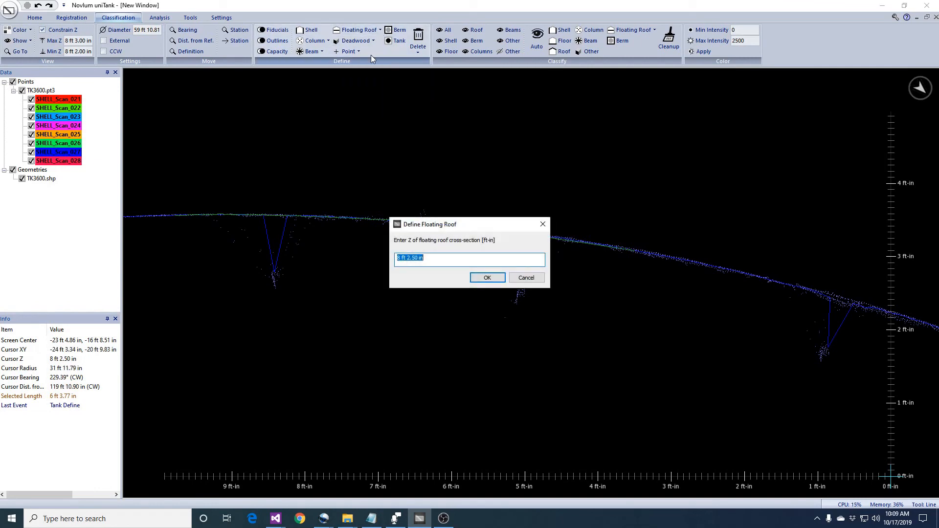
{"action": "left_click", "coordinate": [494, 280]}
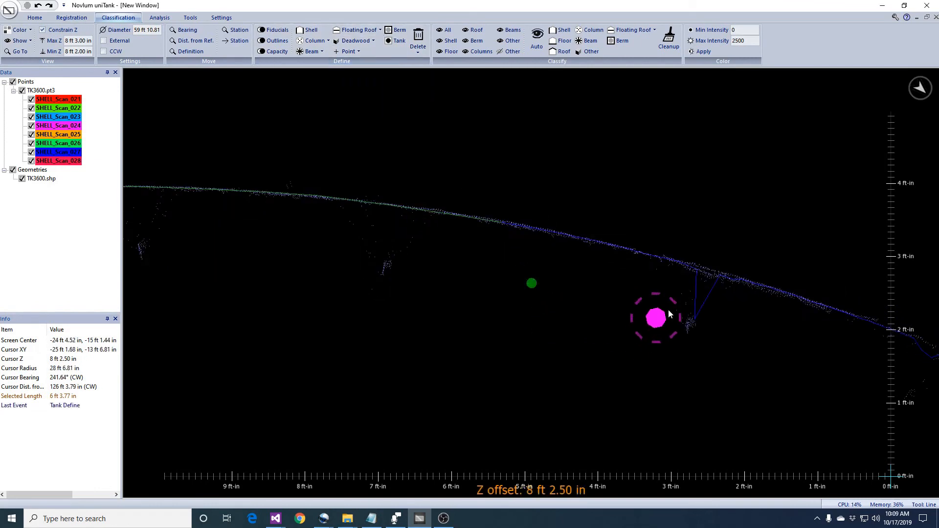
Trace a line about 2 ft 7 in long across the next inward spike and redefine the floating roof along it.
{"action": "left_click", "coordinate": [588, 239]}
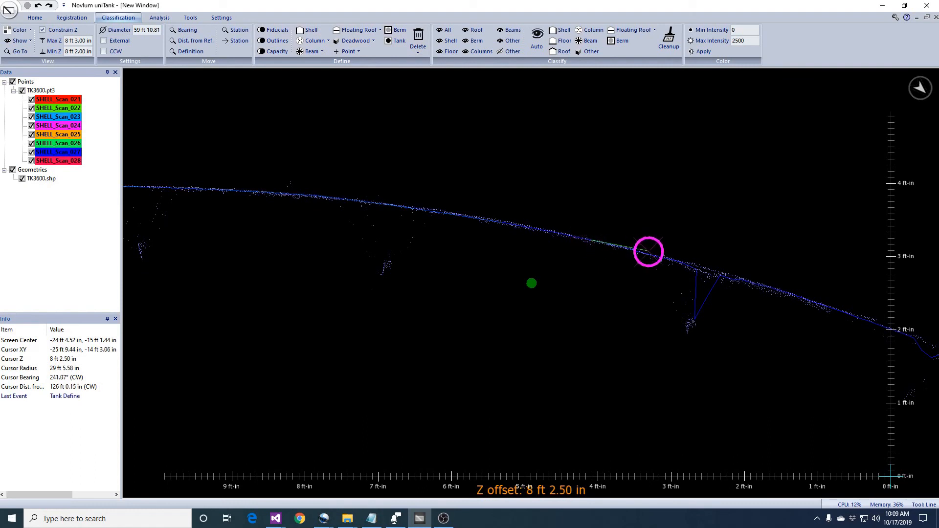
{"action": "left_click", "coordinate": [767, 287]}
{"action": "left_click", "coordinate": [353, 34]}
{"action": "left_click", "coordinate": [486, 277]}
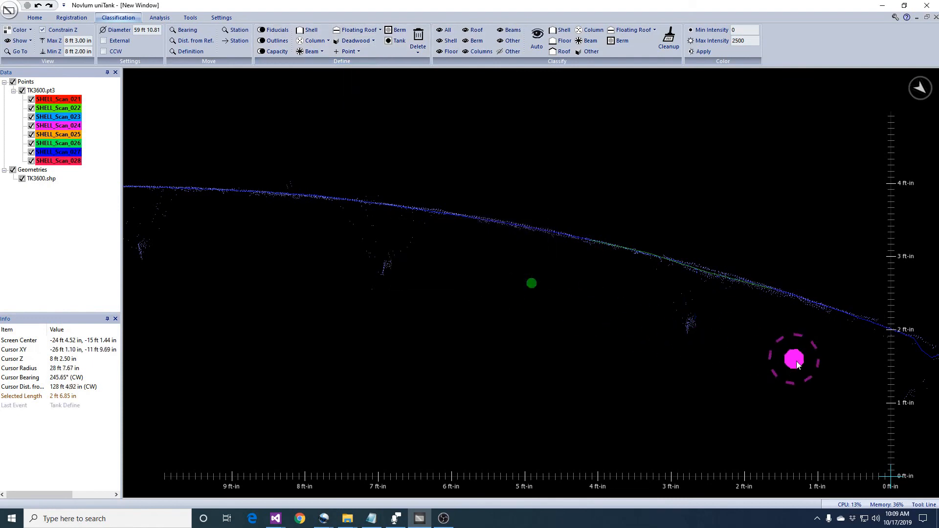
Trace a line about 2 ft 11 in long along the following uneven rim section and redefine the floating roof from it.
{"action": "left_click_drag", "start_coordinate": [552, 242], "coordinate": [684, 296]}
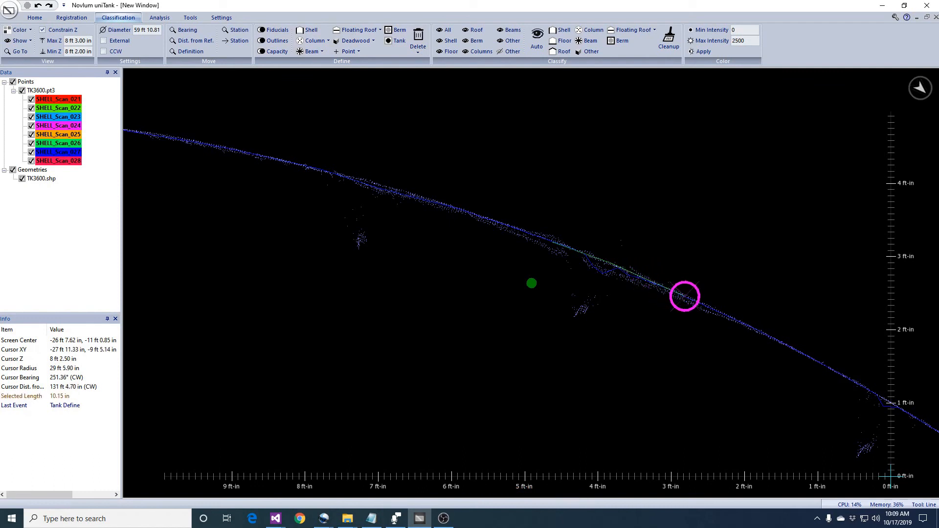
{"action": "left_click_drag", "start_coordinate": [685, 296], "coordinate": [751, 328]}
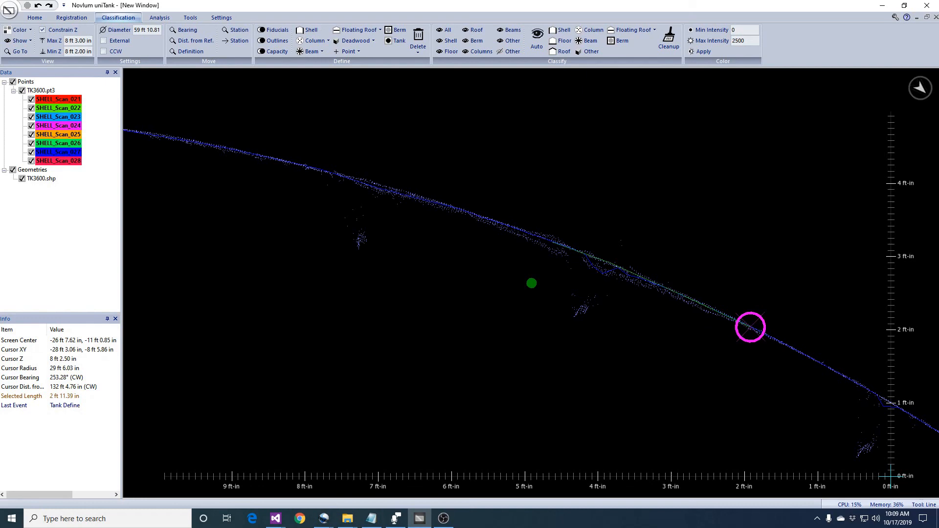
{"action": "left_click", "coordinate": [356, 31]}
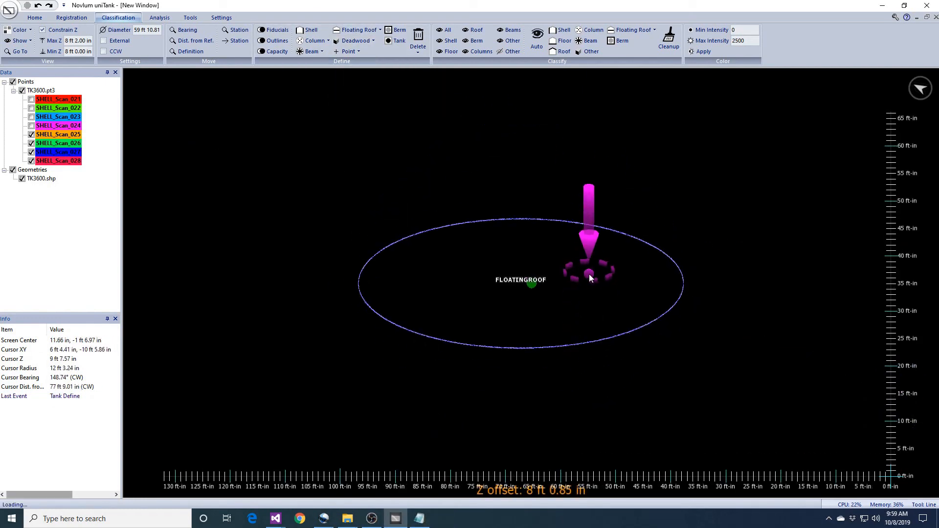
Set the tank properties to ID 3600, location Location, owner Owner and analysis reference Manway, with a fixed roof and an internal floating roof.
{"action": "left_click", "coordinate": [159, 18]}
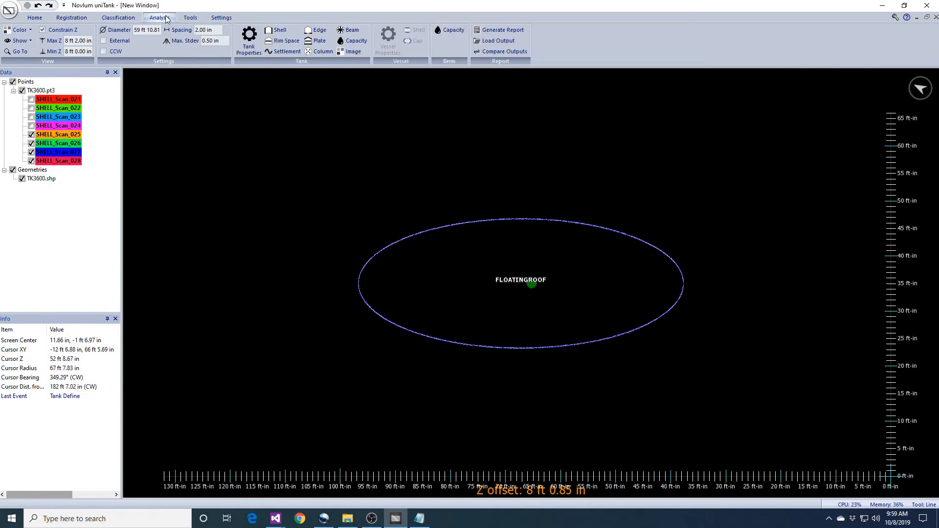
{"action": "left_click", "coordinate": [249, 44]}
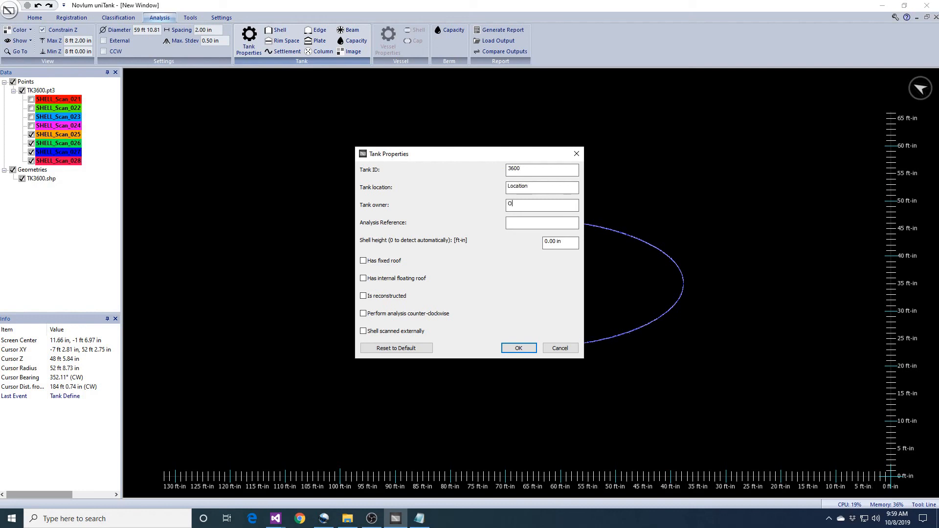
{"action": "type", "text": "nway"}
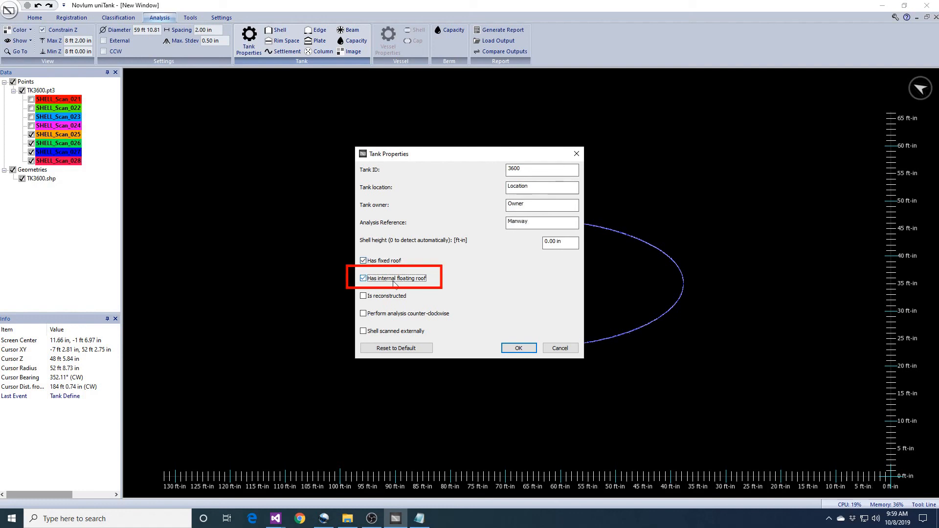
{"action": "left_click", "coordinate": [527, 349]}
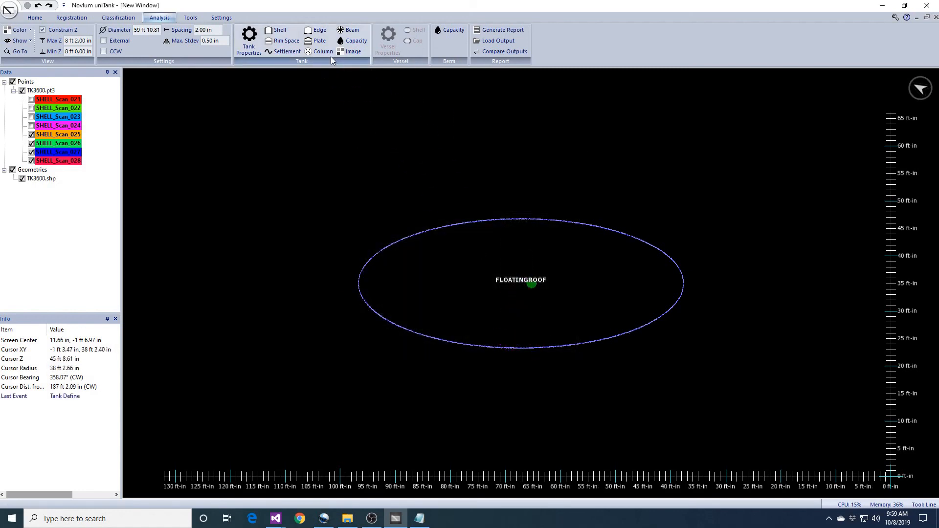
Run the Rim Space analysis with primary and secondary seal limits of 2 to 10 in and accept the results summary.
{"action": "left_click", "coordinate": [283, 42]}
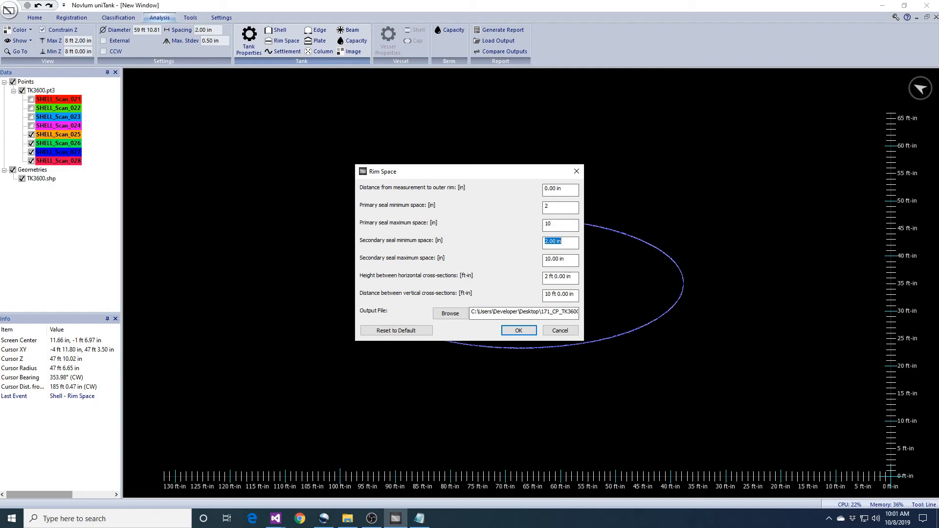
{"action": "left_click", "coordinate": [517, 331]}
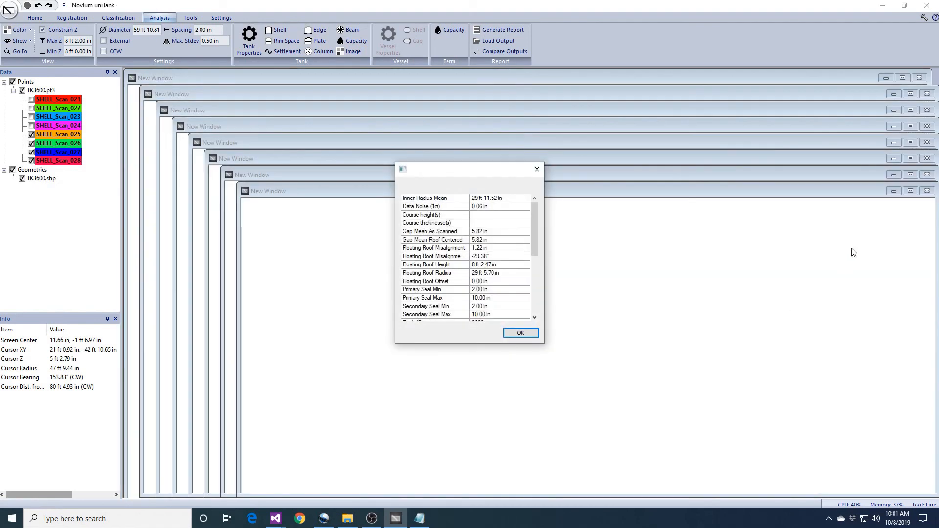
{"action": "left_click", "coordinate": [519, 335]}
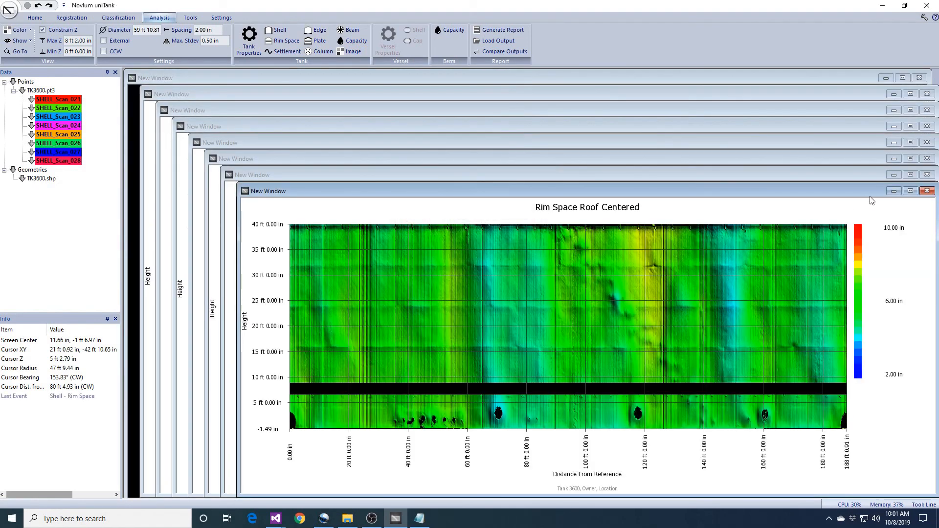
Maximize the result charts and review the roof-centered rim space plots, closing each one until the as-scanned map is reached.
{"action": "left_click", "coordinate": [910, 191]}
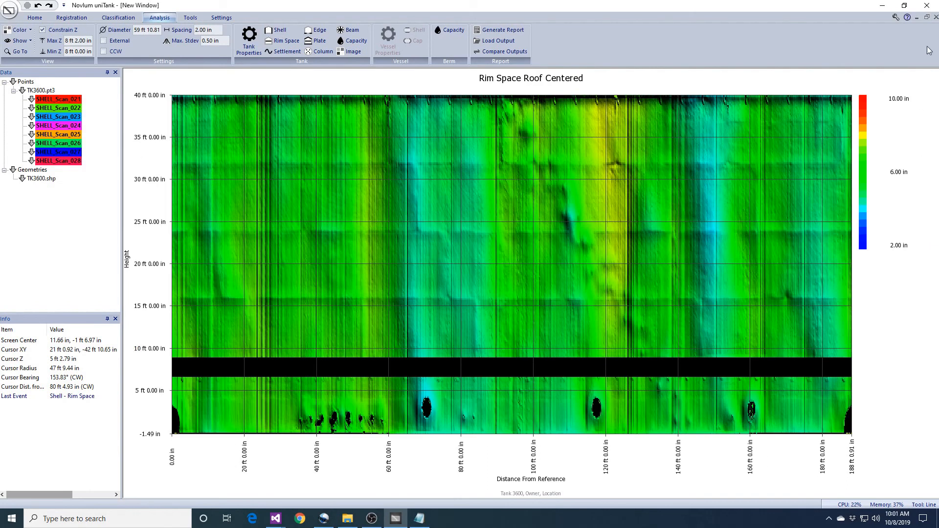
{"action": "left_click", "coordinate": [935, 18]}
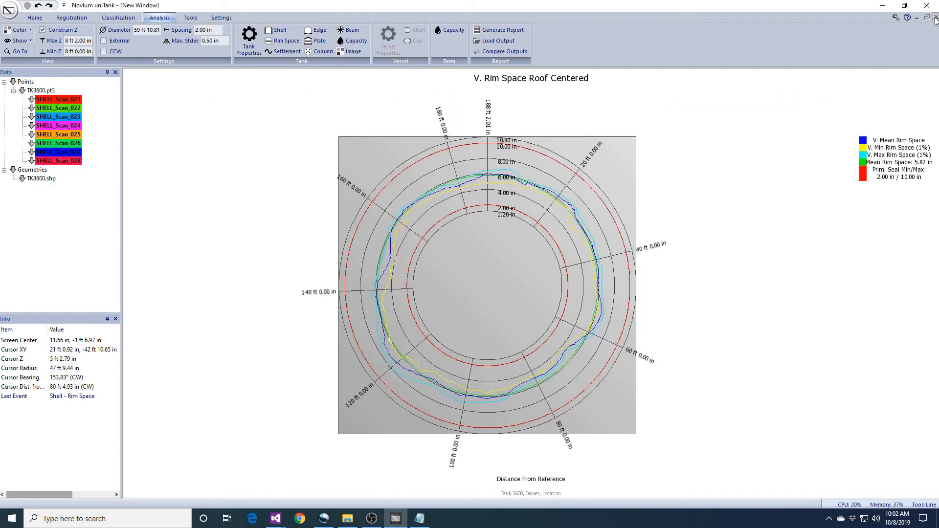
{"action": "left_click", "coordinate": [936, 18]}
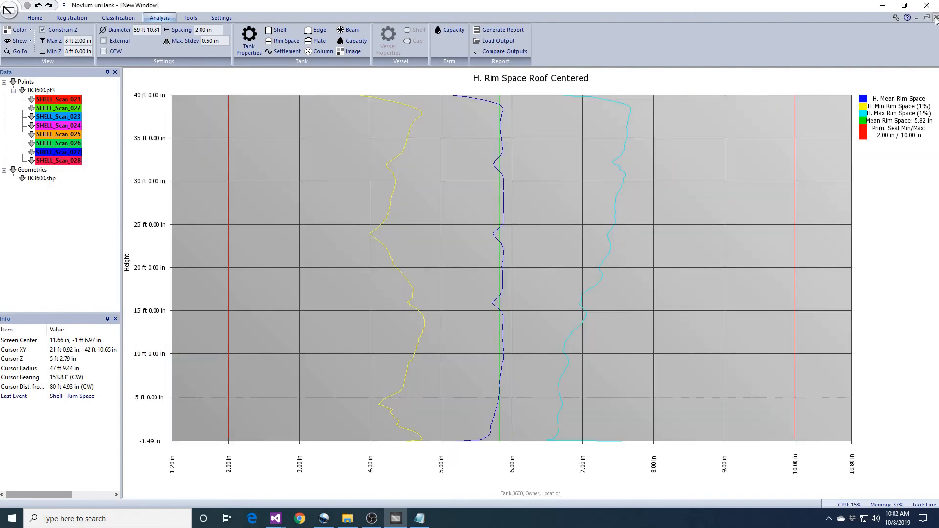
{"action": "left_click", "coordinate": [936, 18]}
{"action": "left_click", "coordinate": [936, 18]}
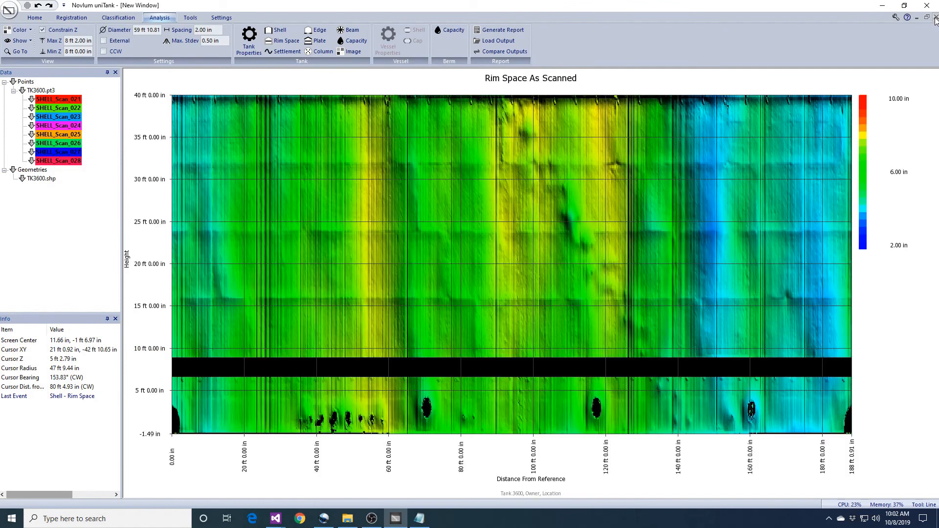
Review the remaining as-scanned rim space charts, from the map through the vertical and horizontal plots, closing each one to return to the model.
{"action": "left_click", "coordinate": [936, 17]}
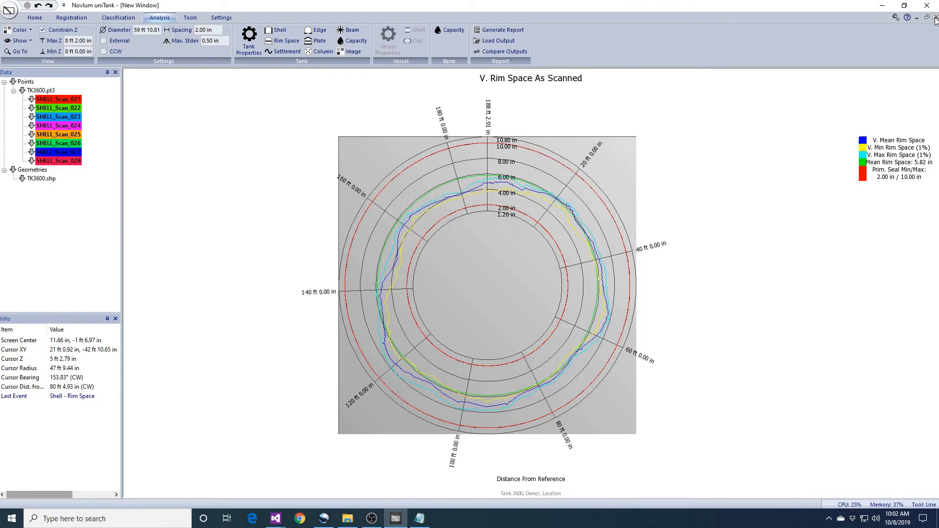
{"action": "left_click", "coordinate": [936, 17]}
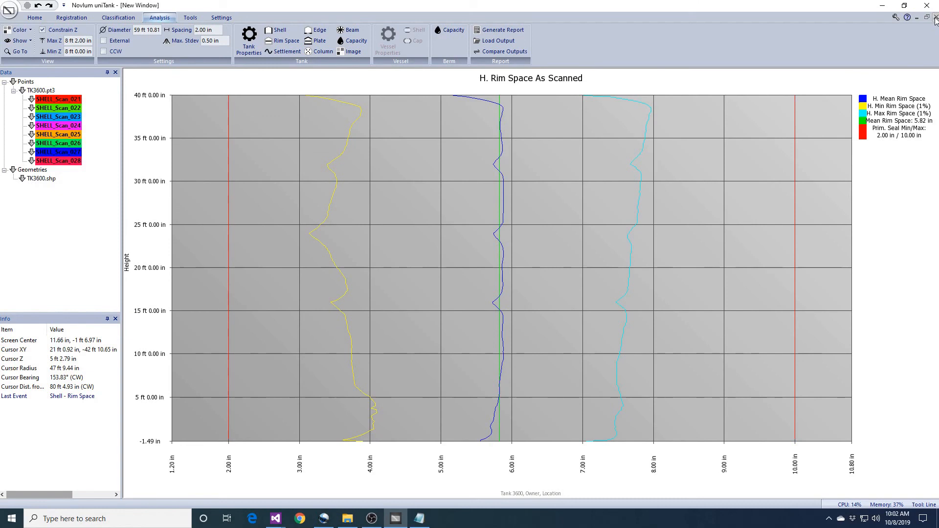
{"action": "left_click", "coordinate": [936, 18]}
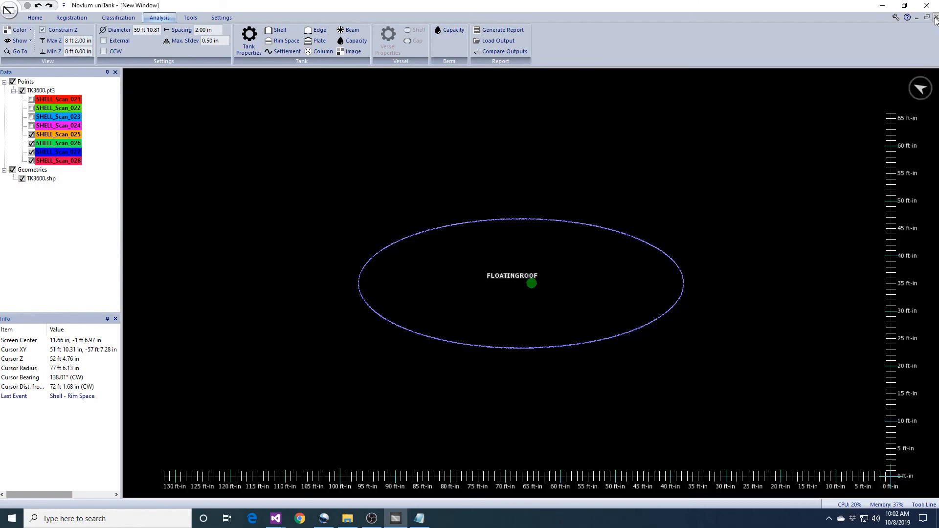
Run the Plate Settlement analysis with type Floating Roof and shape Plane, saving the output as Floating Roof, and accept the results summary.
{"action": "left_click", "coordinate": [299, 50]}
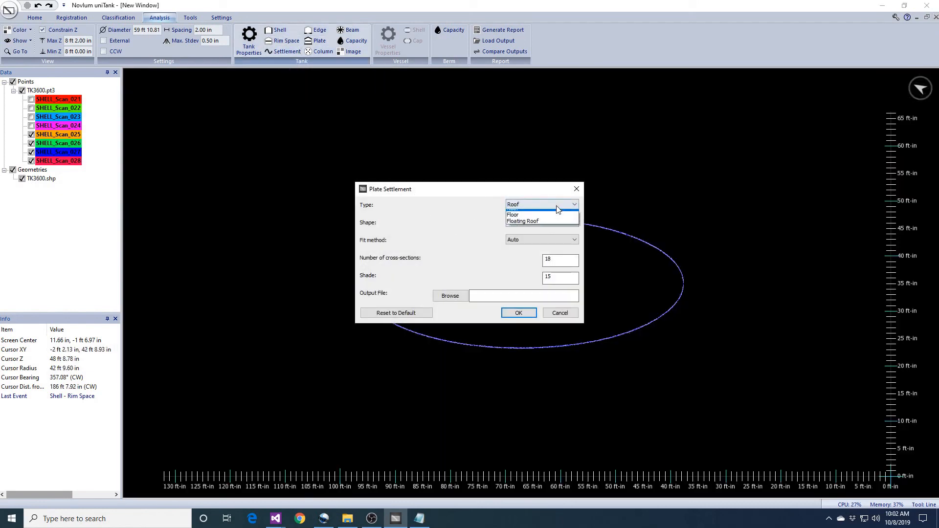
{"action": "left_click", "coordinate": [552, 226]}
{"action": "left_click", "coordinate": [552, 226]}
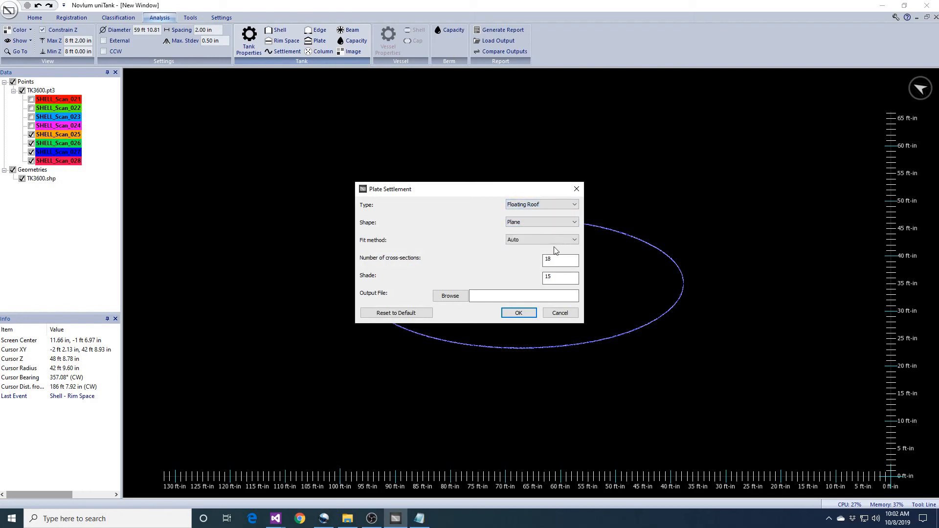
{"action": "left_click", "coordinate": [450, 296]}
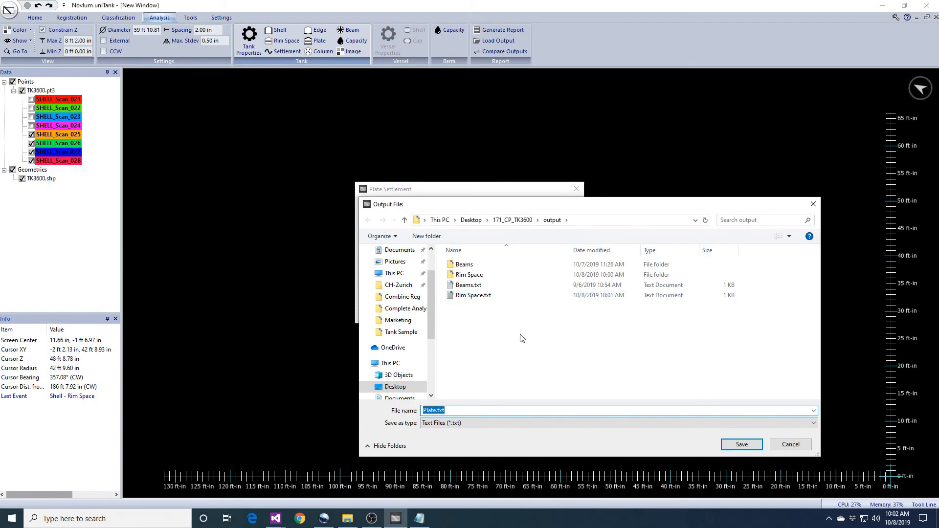
{"action": "type", "text": "Floating Roof"}
{"action": "key", "text": "Return"}
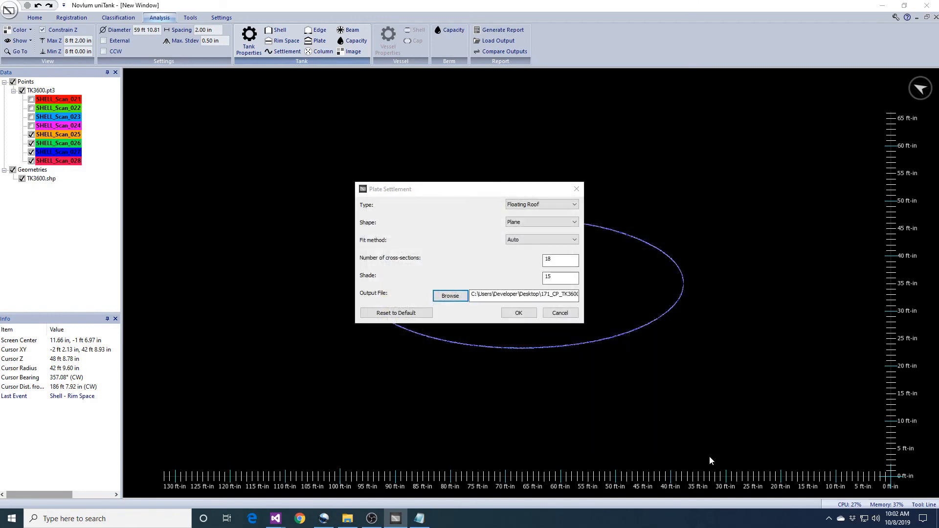
{"action": "left_click", "coordinate": [525, 313]}
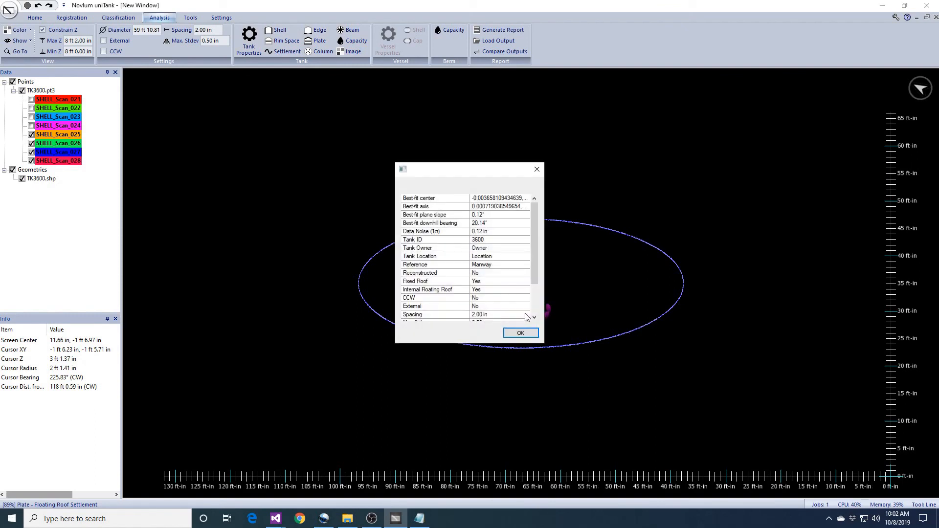
{"action": "key", "text": "Return"}
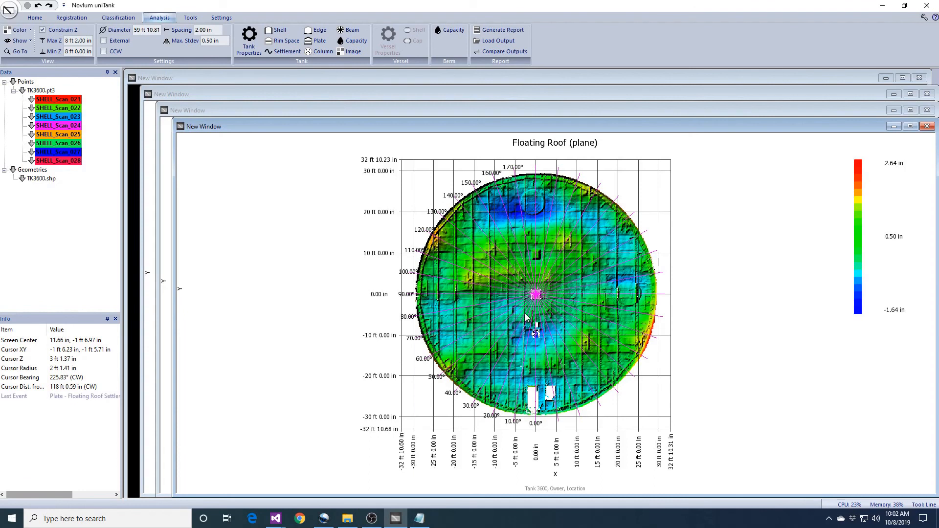
Maximize the floating roof plane chart, review it, and close it to reach the standard deviation chart.
{"action": "left_click", "coordinate": [910, 126]}
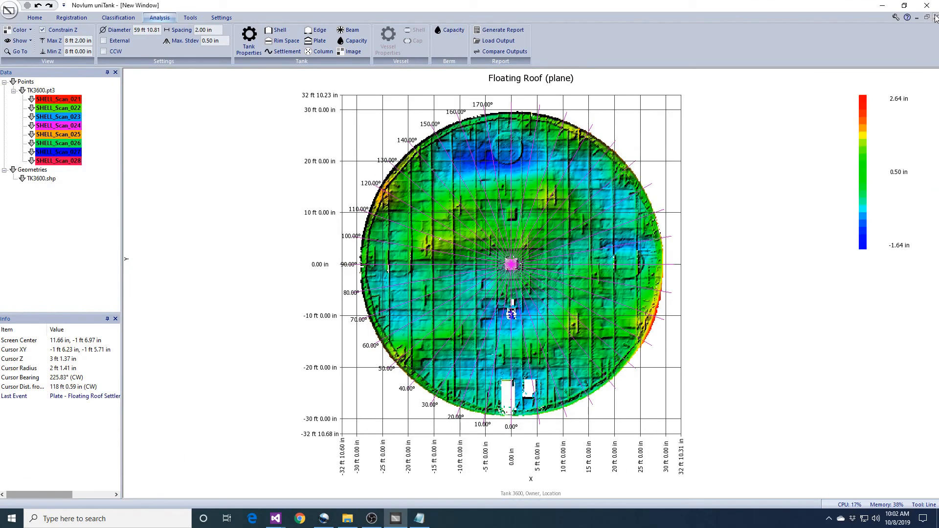
{"action": "left_click", "coordinate": [935, 17]}
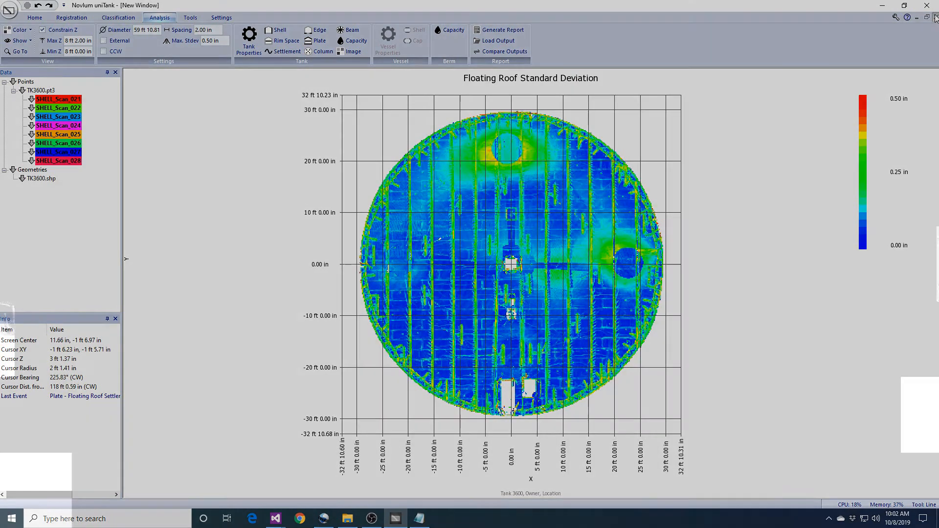